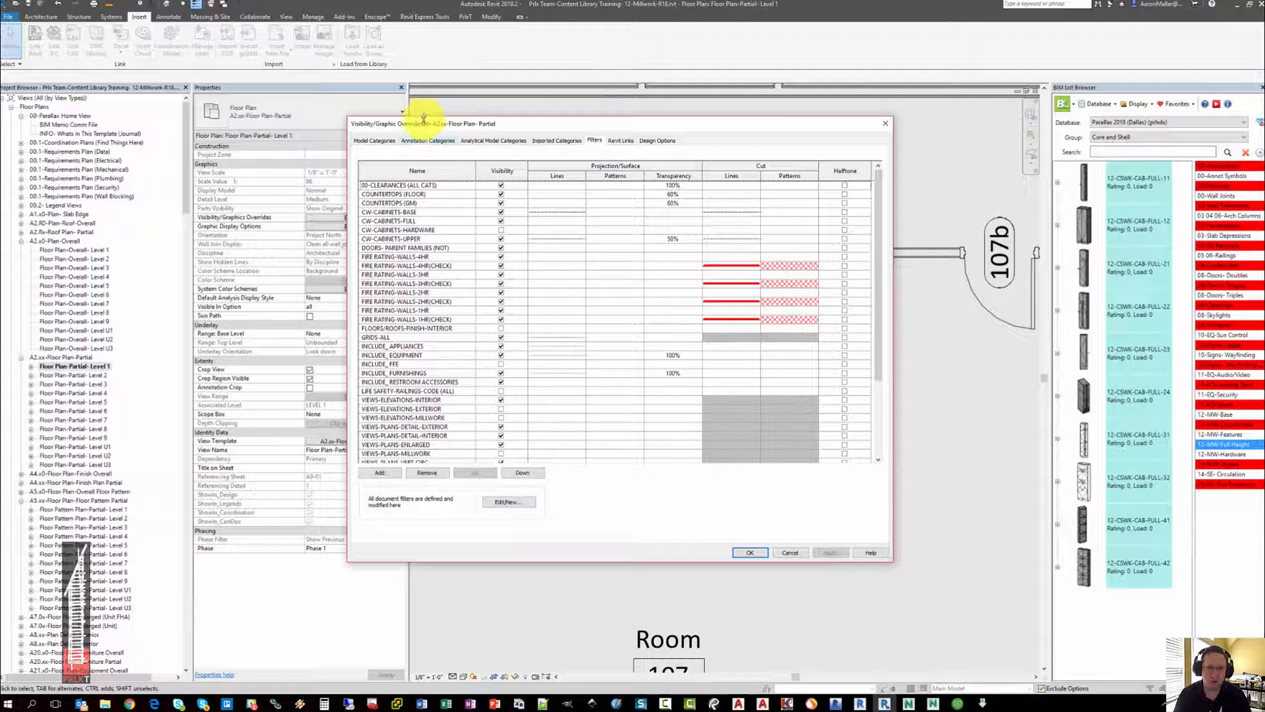
# - Review the CW-CABINETS filters for base, full, hardware and upper cabinets in the A2.xx-Floor Plan-Partial visibility overrides
pyautogui.moveTo(429, 123); pyautogui.dragTo(502, 114)
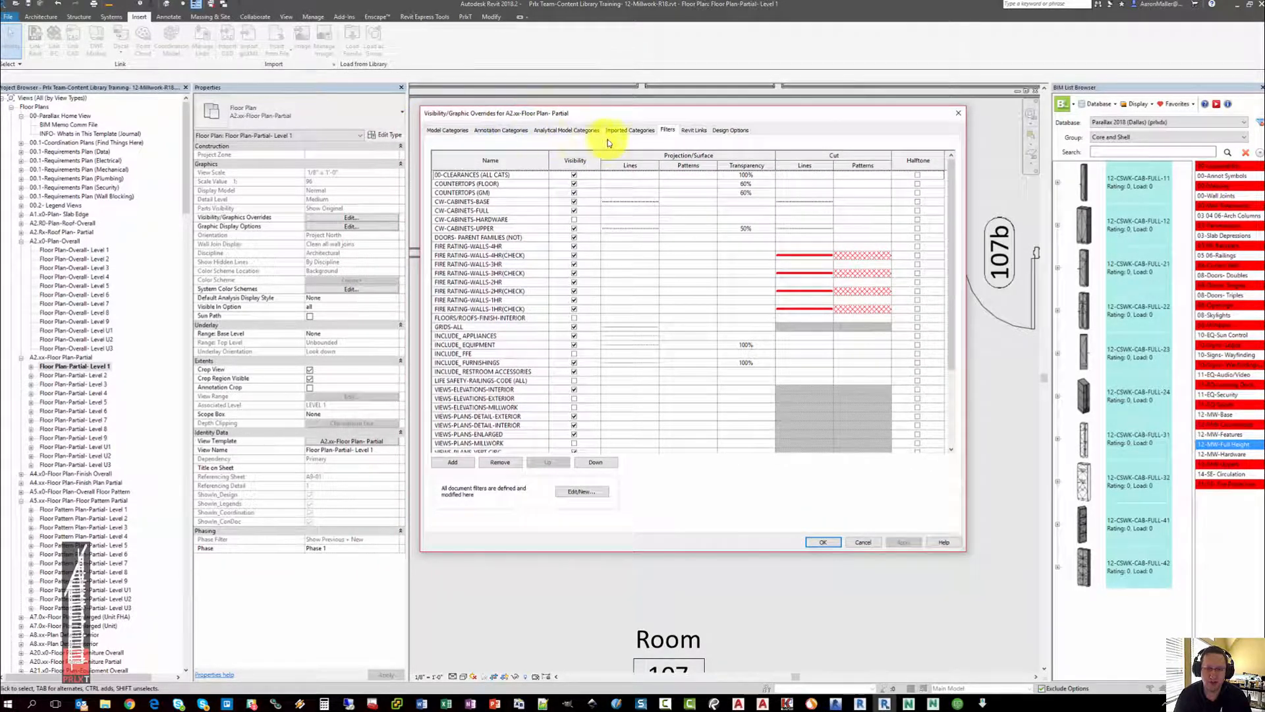
pyautogui.click(504, 202)
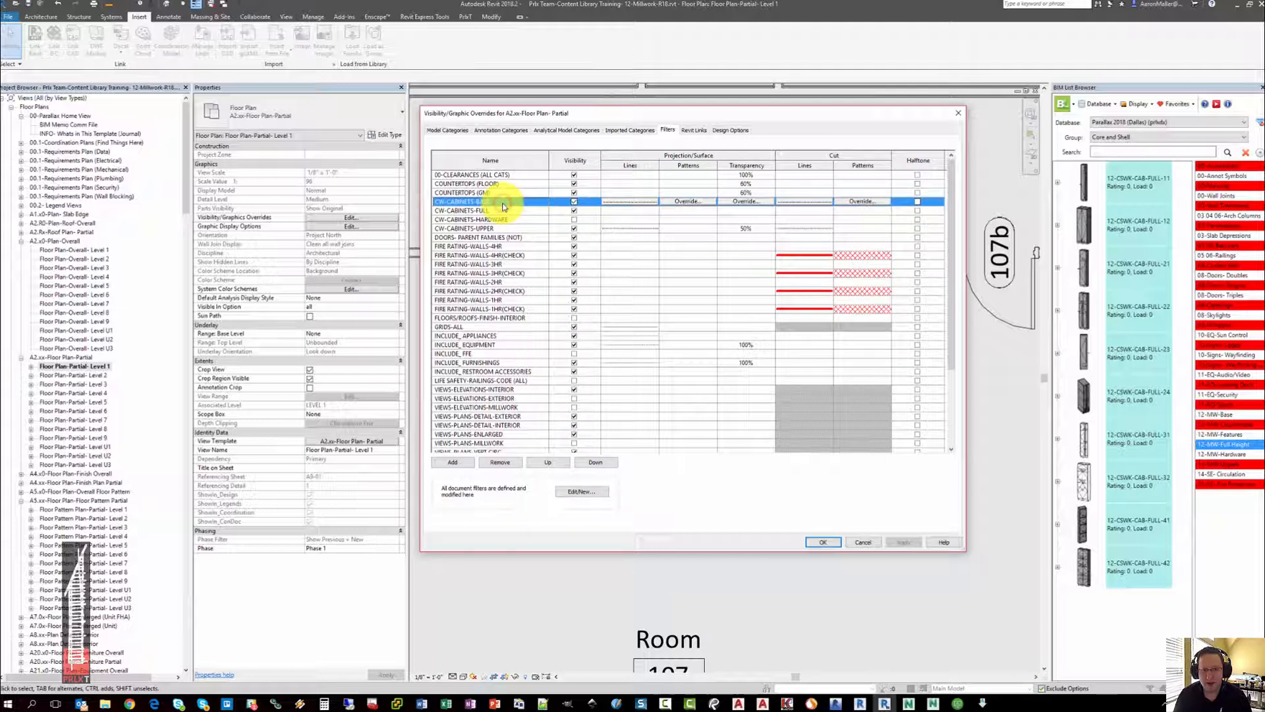
pyautogui.click(508, 211)
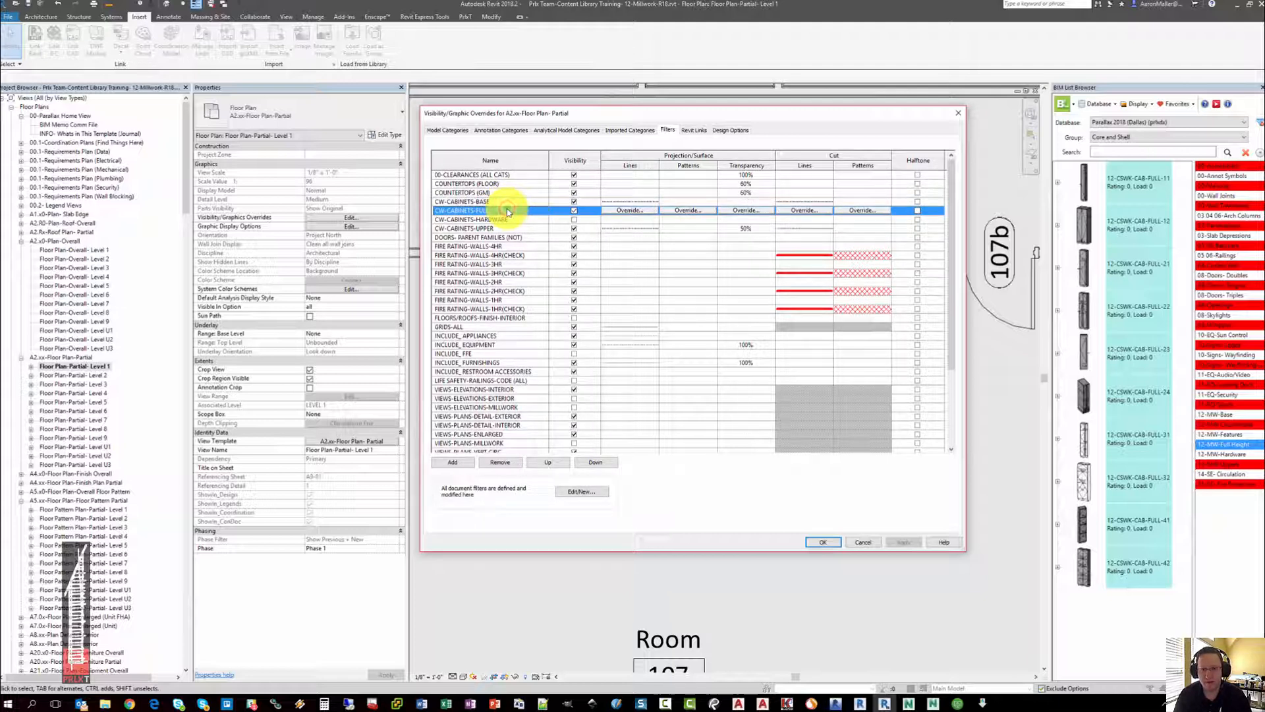
pyautogui.click(524, 220)
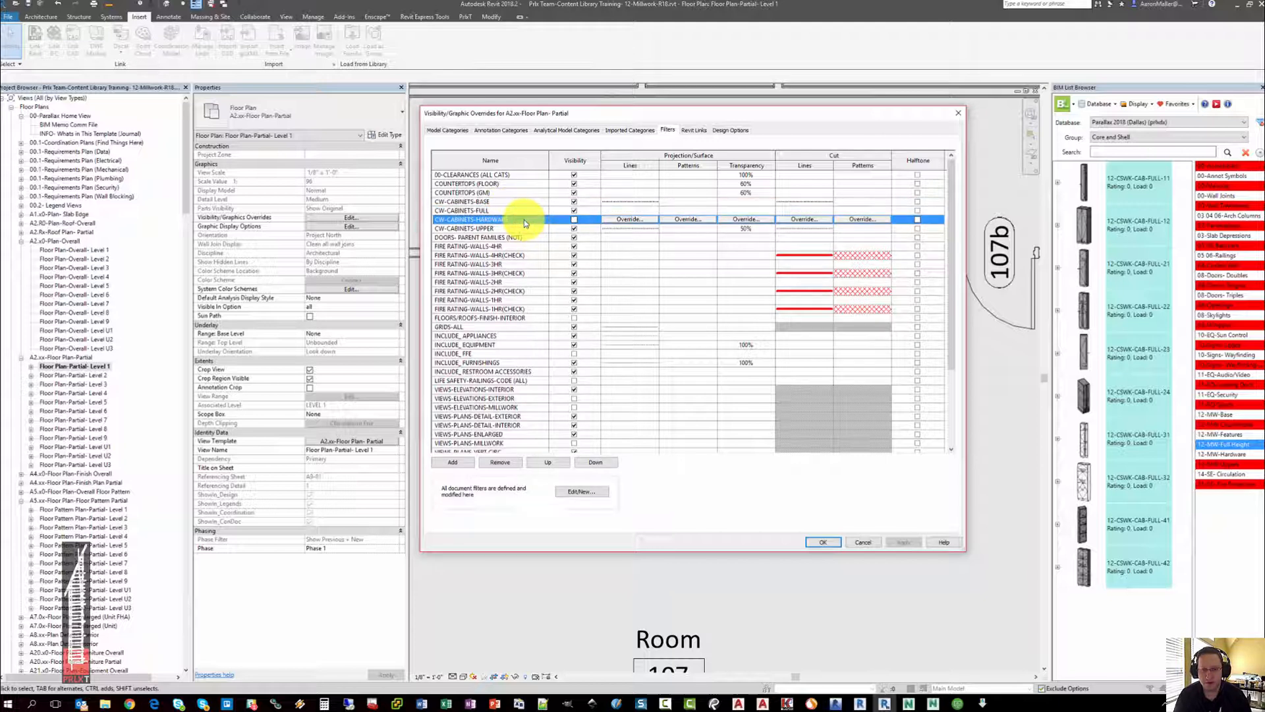
pyautogui.click(525, 229)
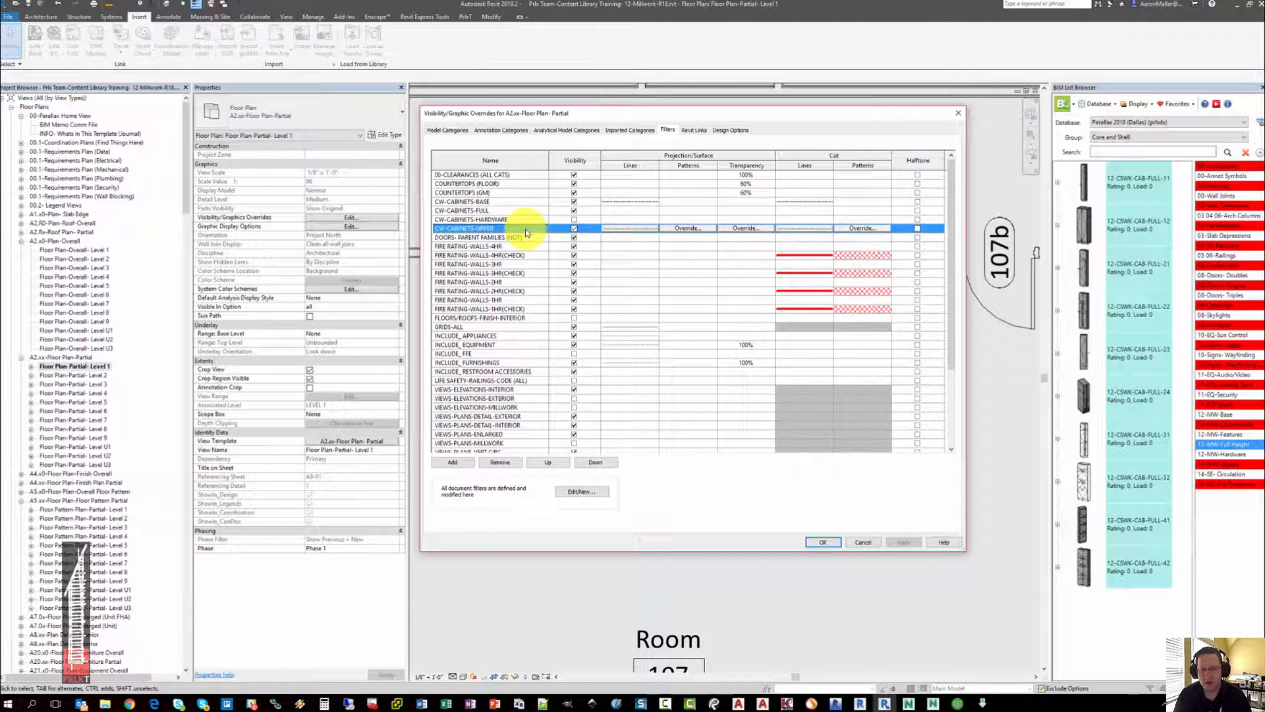
# - Review the floor and generic-model countertop filters and the view-marker filters in the partial plan template, and close its settings
pyautogui.click(517, 185)
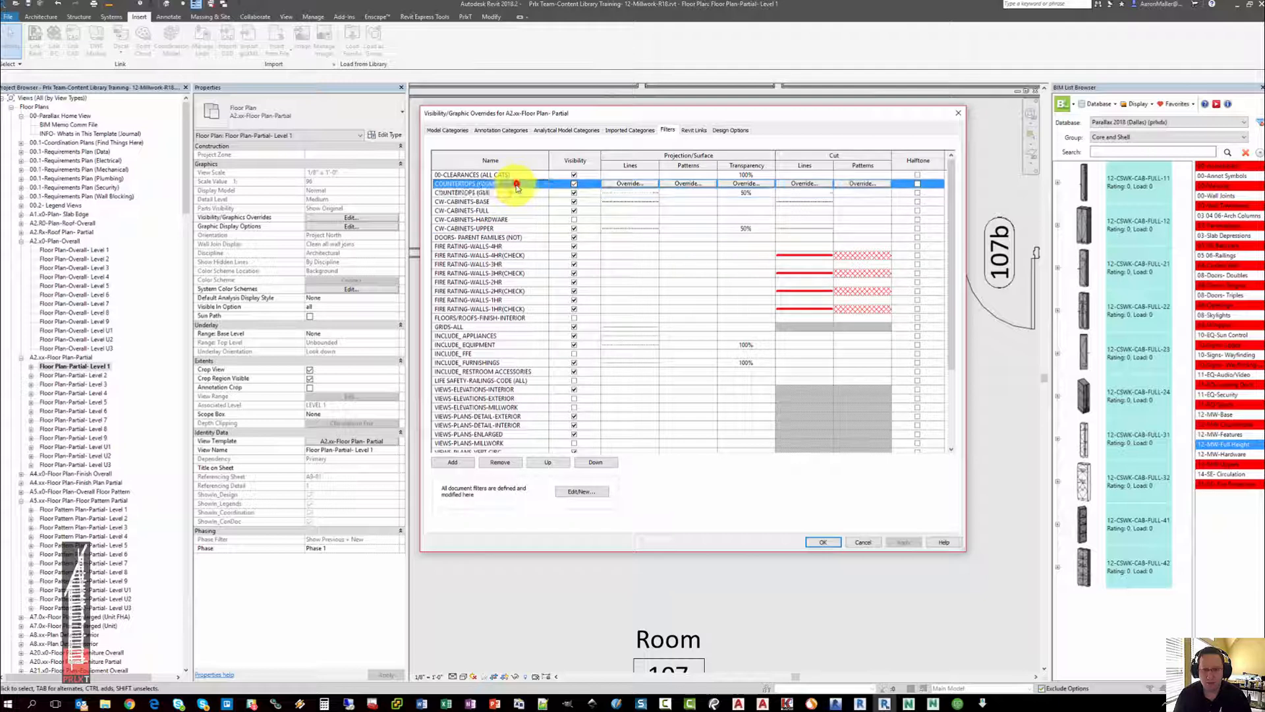
pyautogui.click(514, 192)
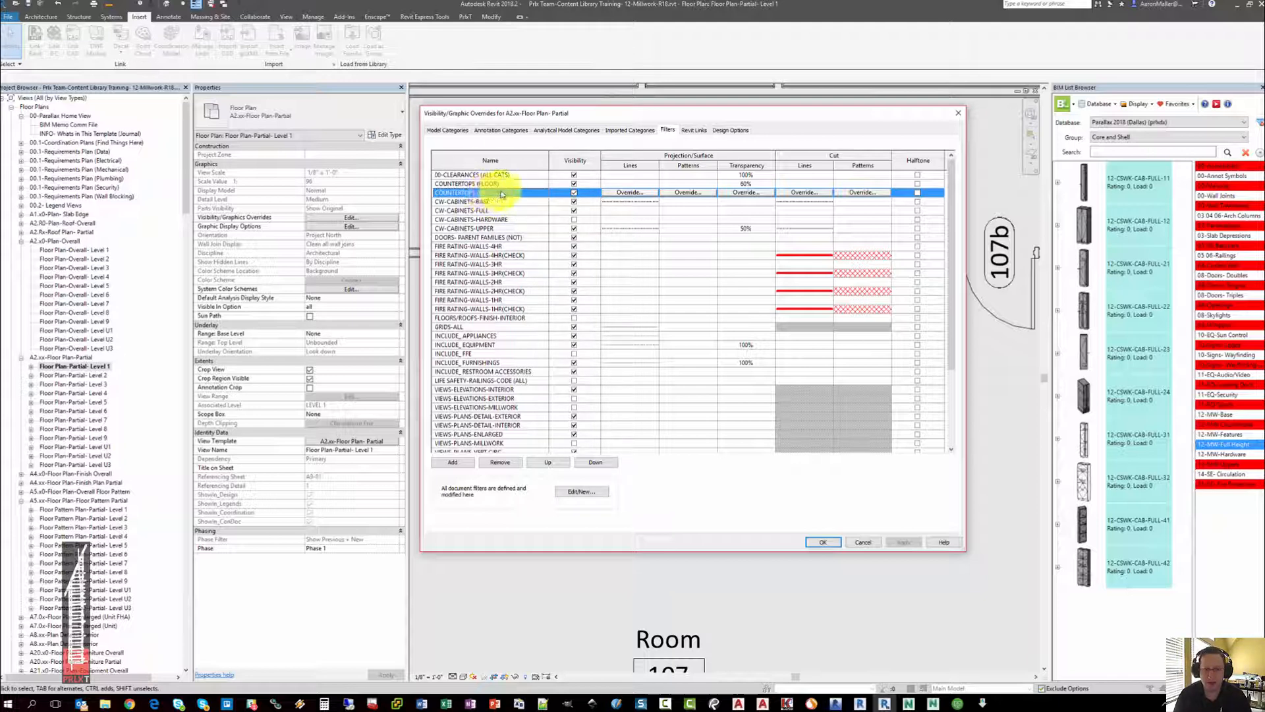
pyautogui.click(511, 185)
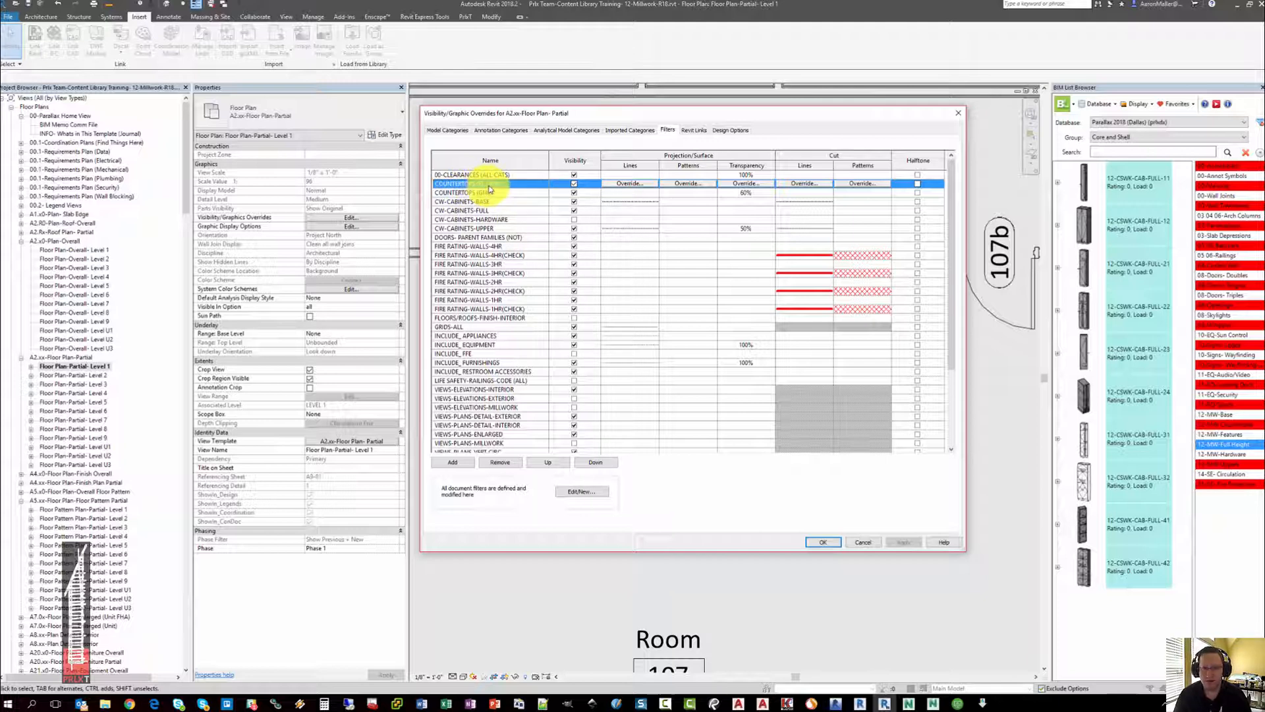
pyautogui.click(532, 203)
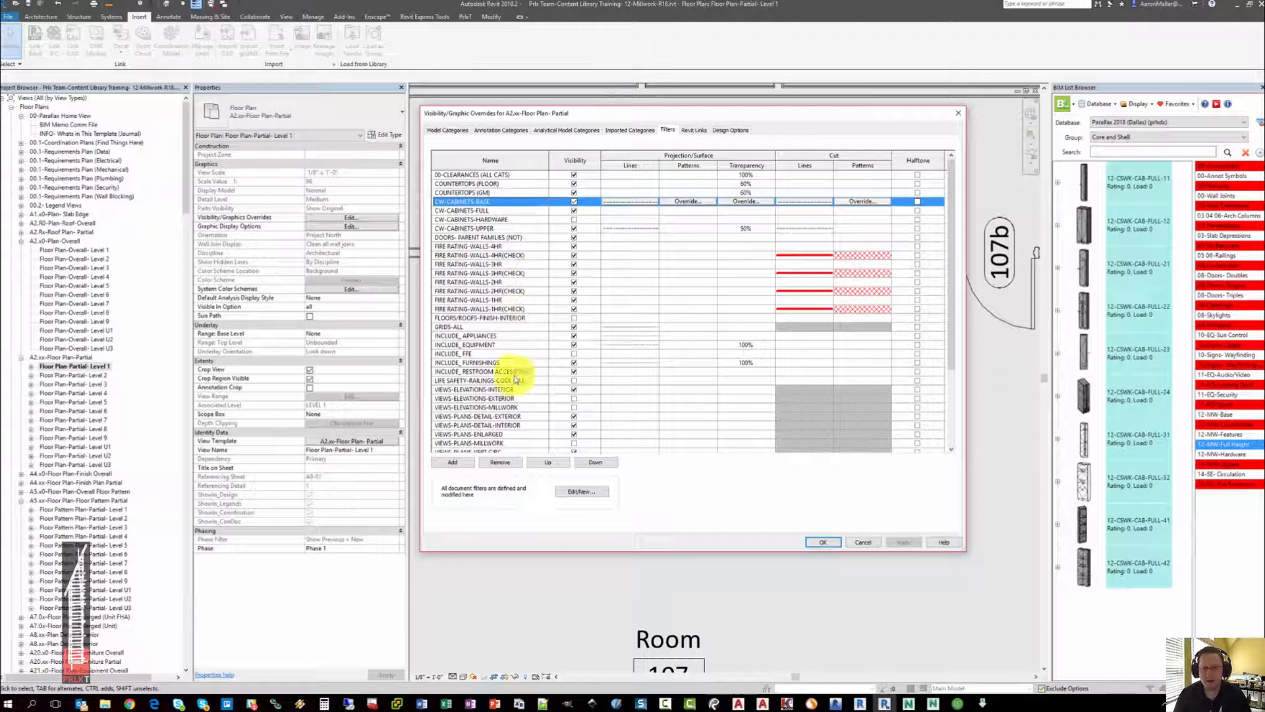
pyautogui.click(519, 417)
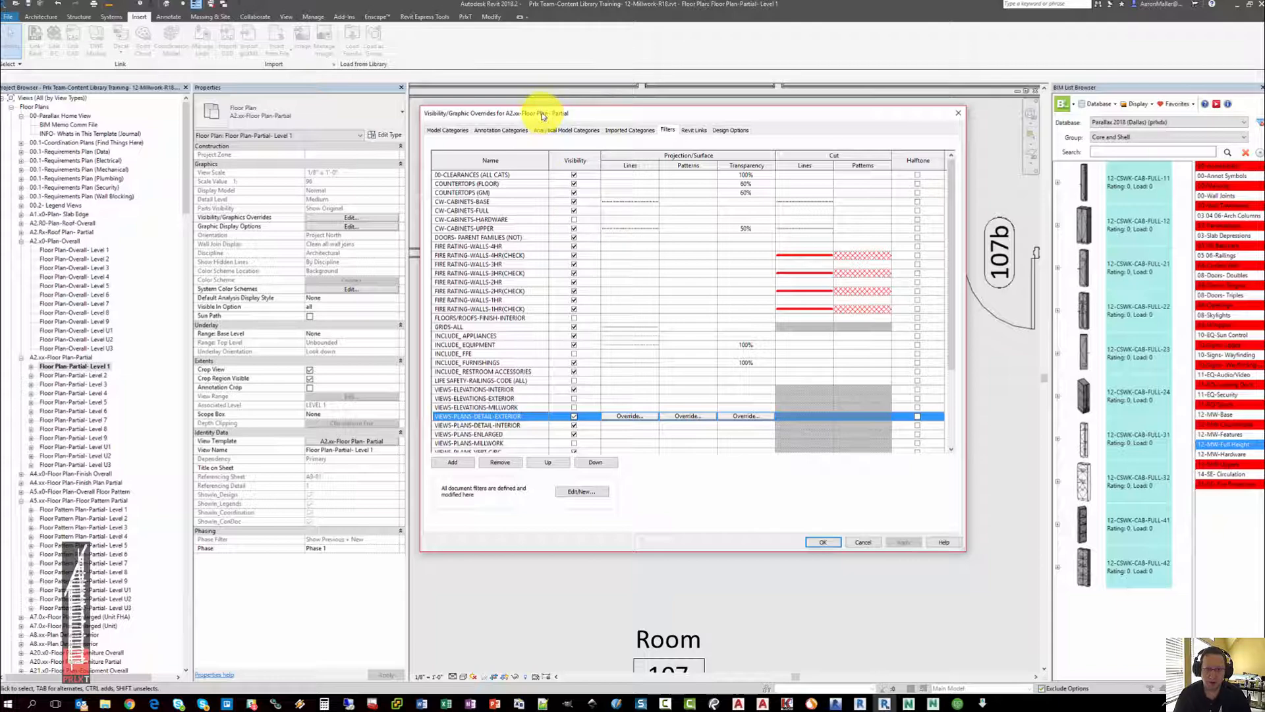
pyautogui.moveTo(545, 116); pyautogui.dragTo(596, 142)
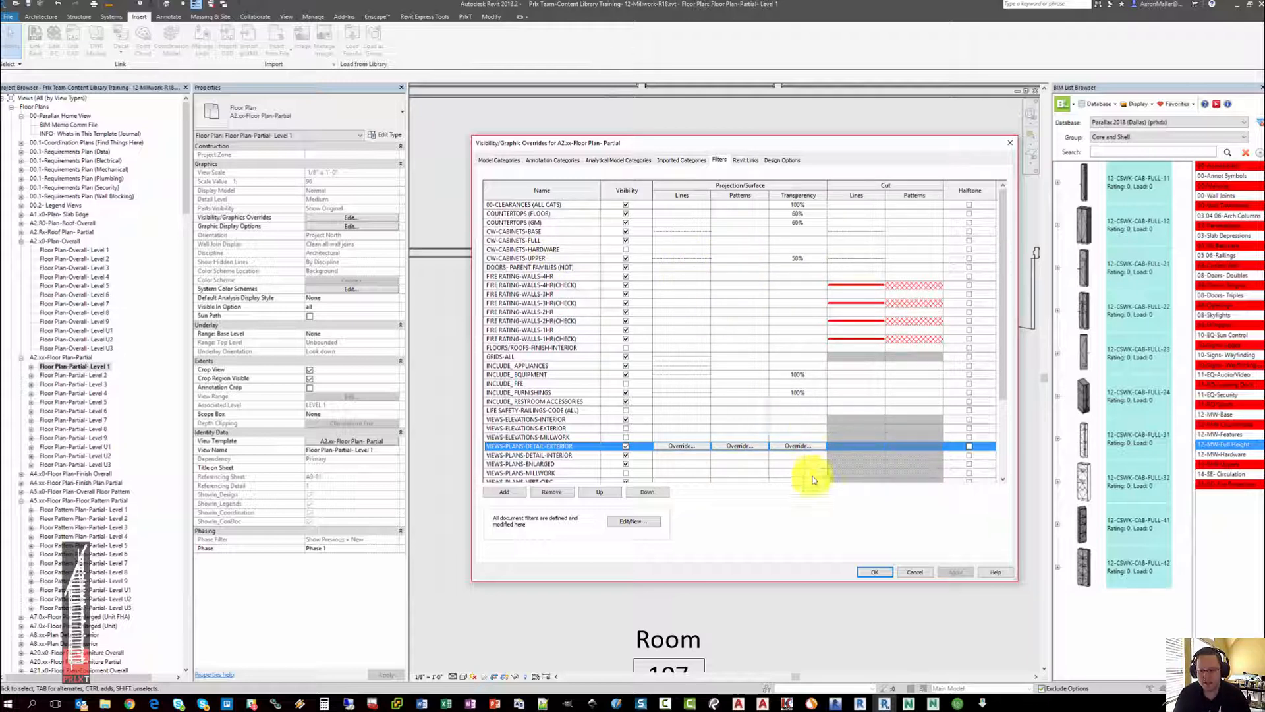
pyautogui.click(875, 572)
pyautogui.click(671, 488)
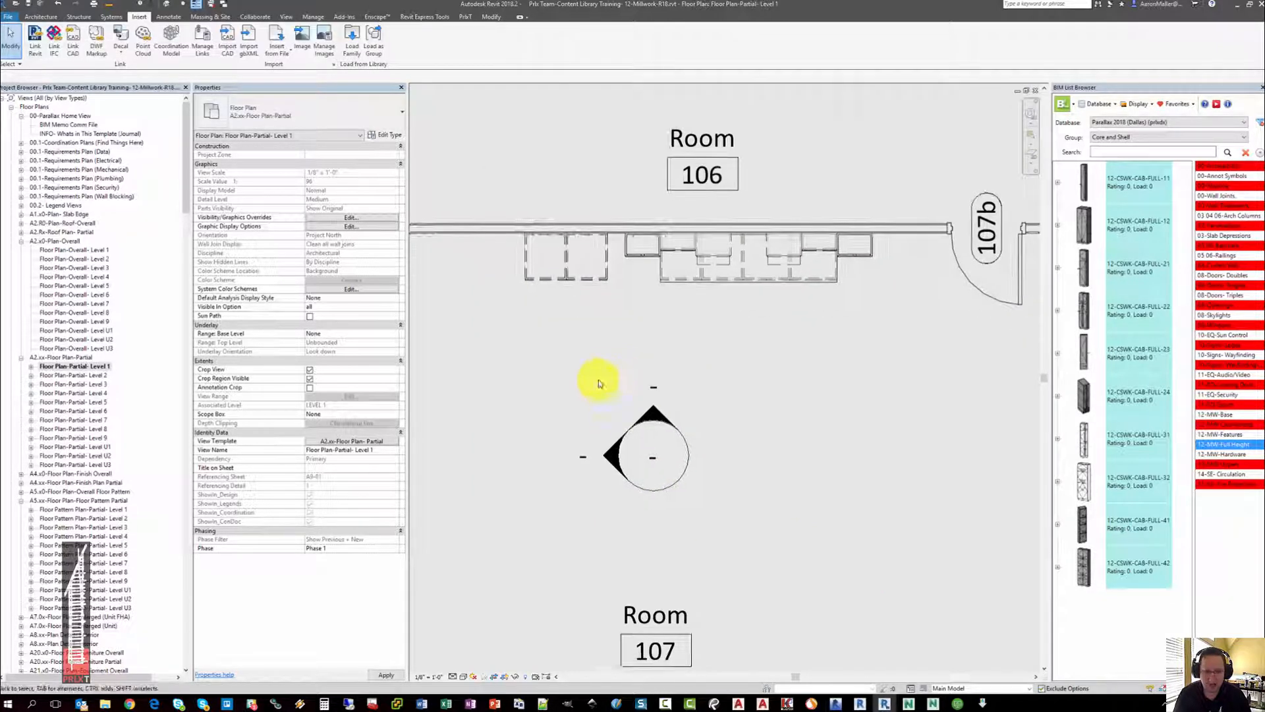
# - Inspect the countertop drawn over the base cabinets in the partial plan, selecting it to check its properties
pyautogui.scroll(4, 676, 316)
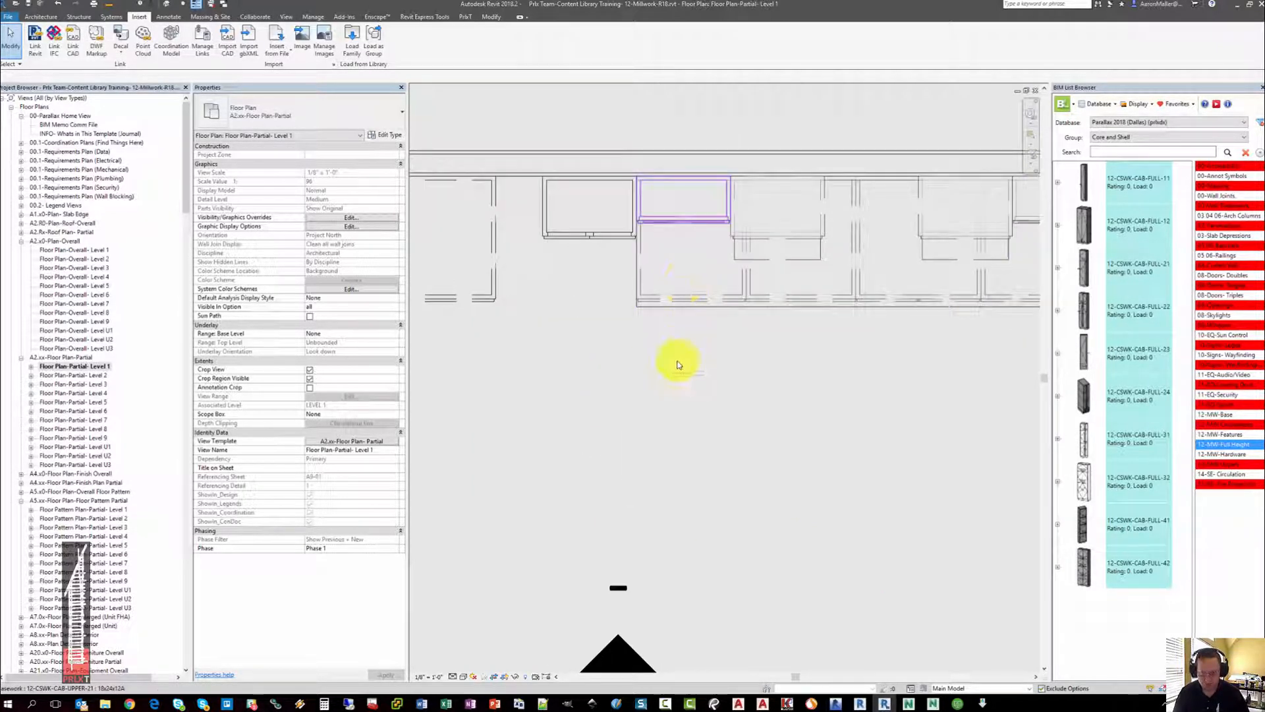
pyautogui.press('Escape')
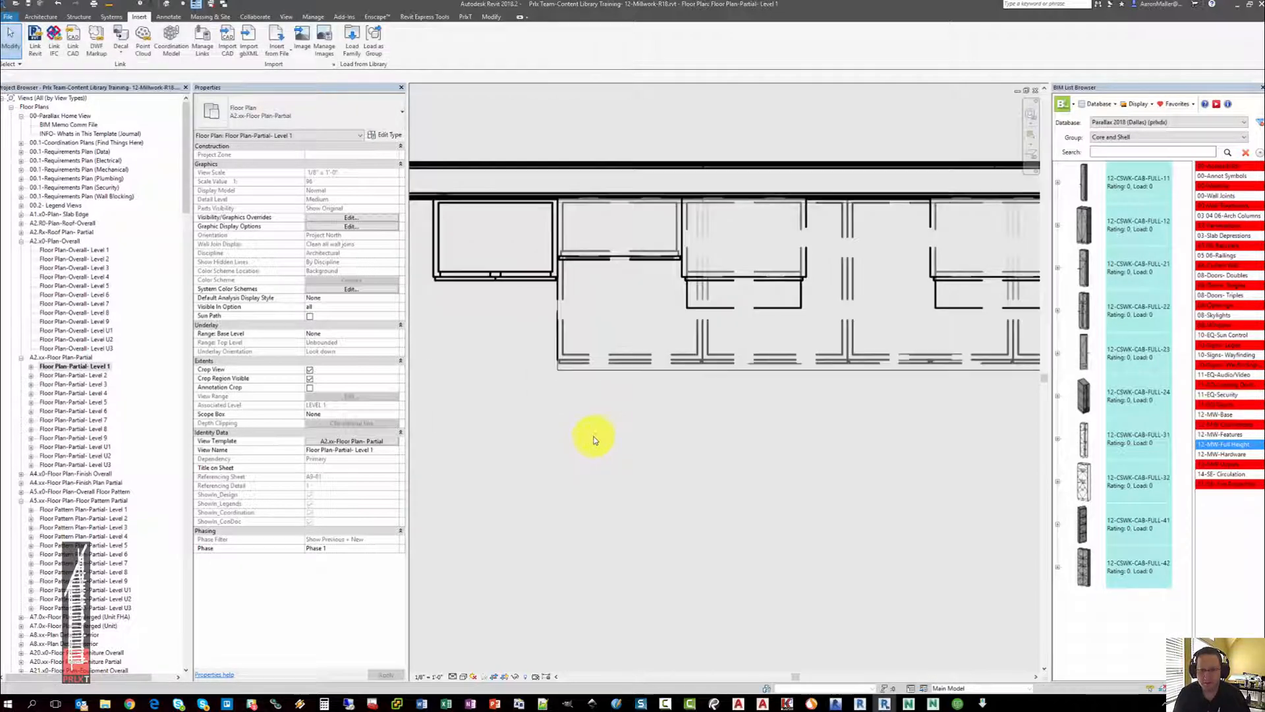
pyautogui.moveTo(616, 448); pyautogui.dragTo(608, 454, button='middle')
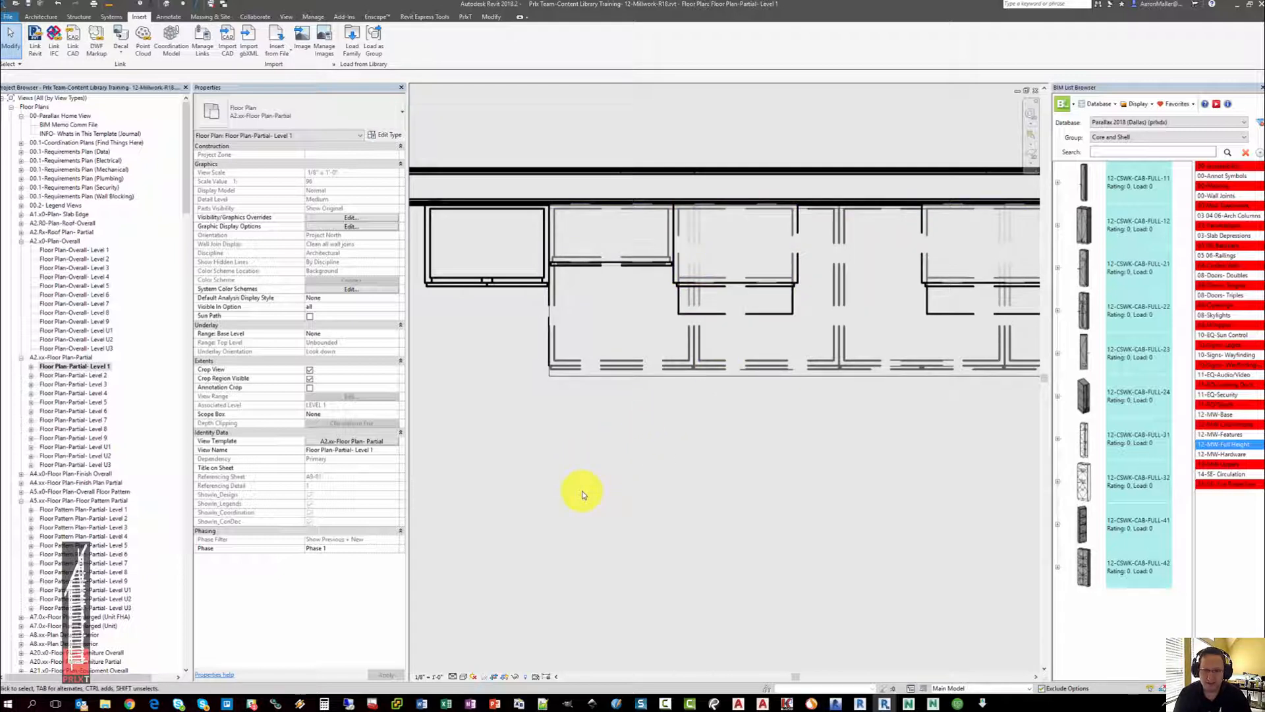
pyautogui.click(559, 377)
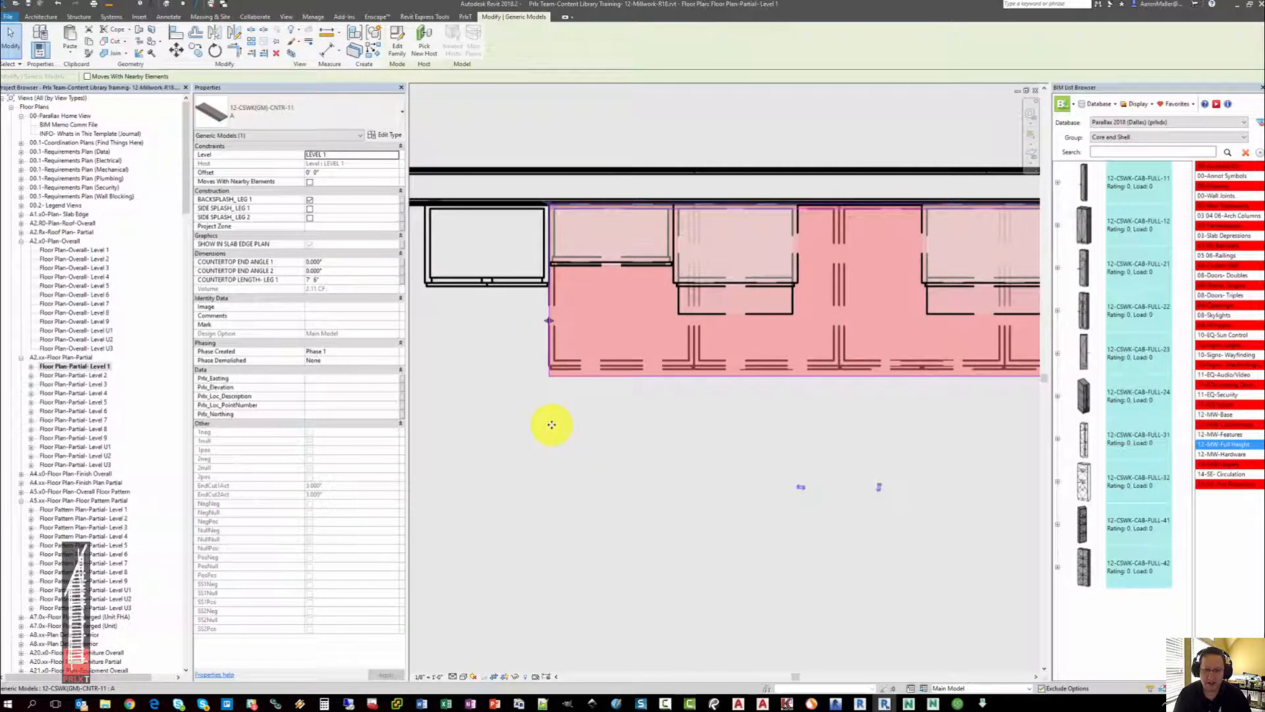
pyautogui.press('Escape')
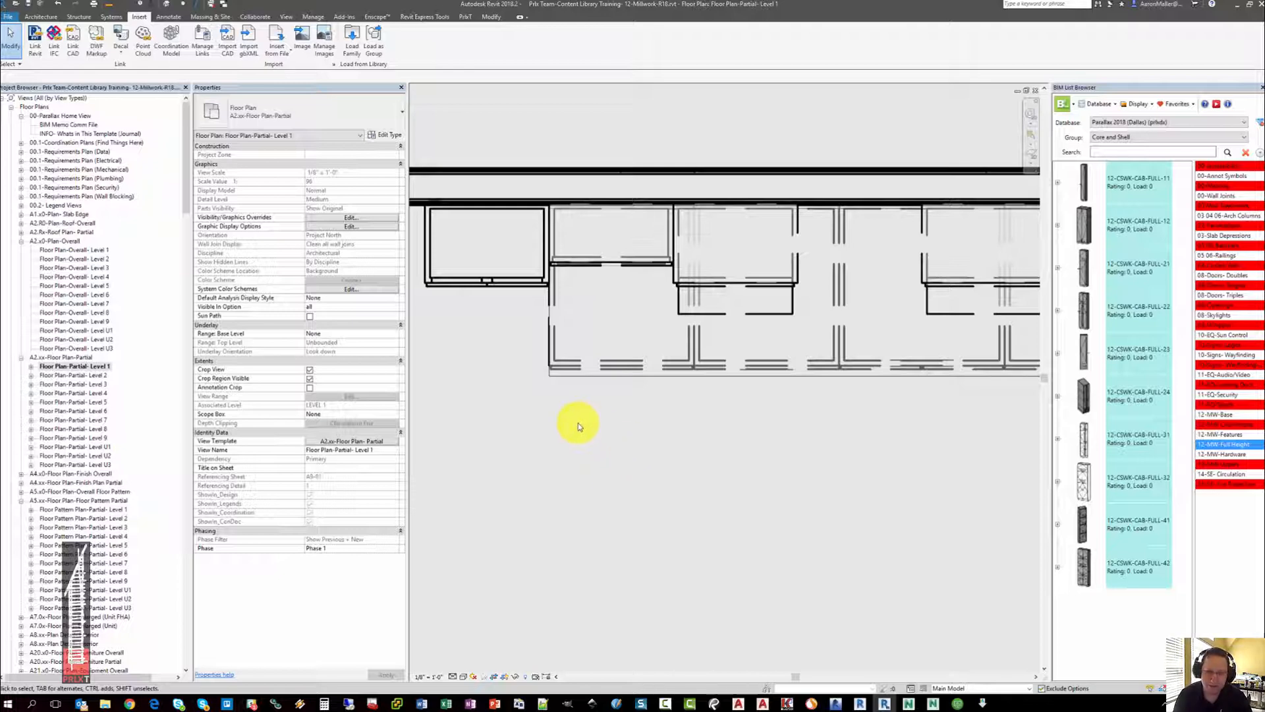
# - Select the two full-height cabinets flanking the countertop to identify them in plan, and clear the selection
pyautogui.scroll(5, 579, 422)
pyautogui.click(537, 374)
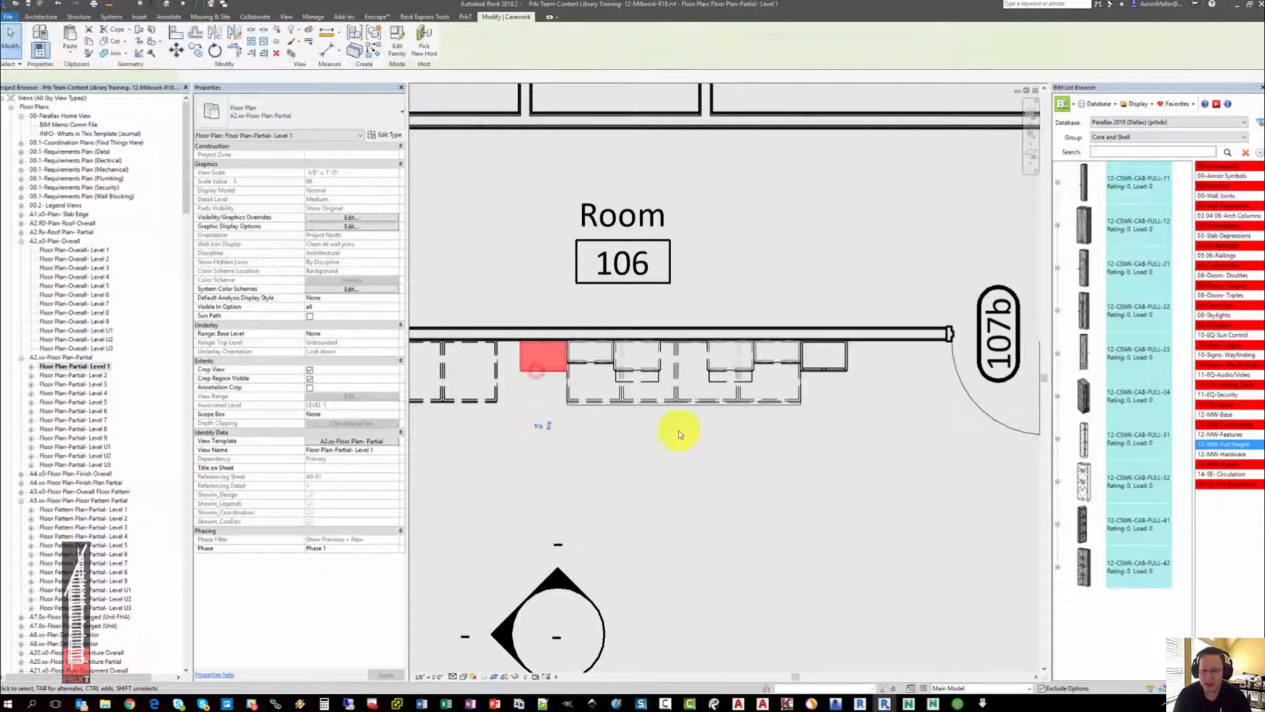
pyautogui.keyDown('ctrl'); pyautogui.click(821, 359); pyautogui.keyUp('ctrl')
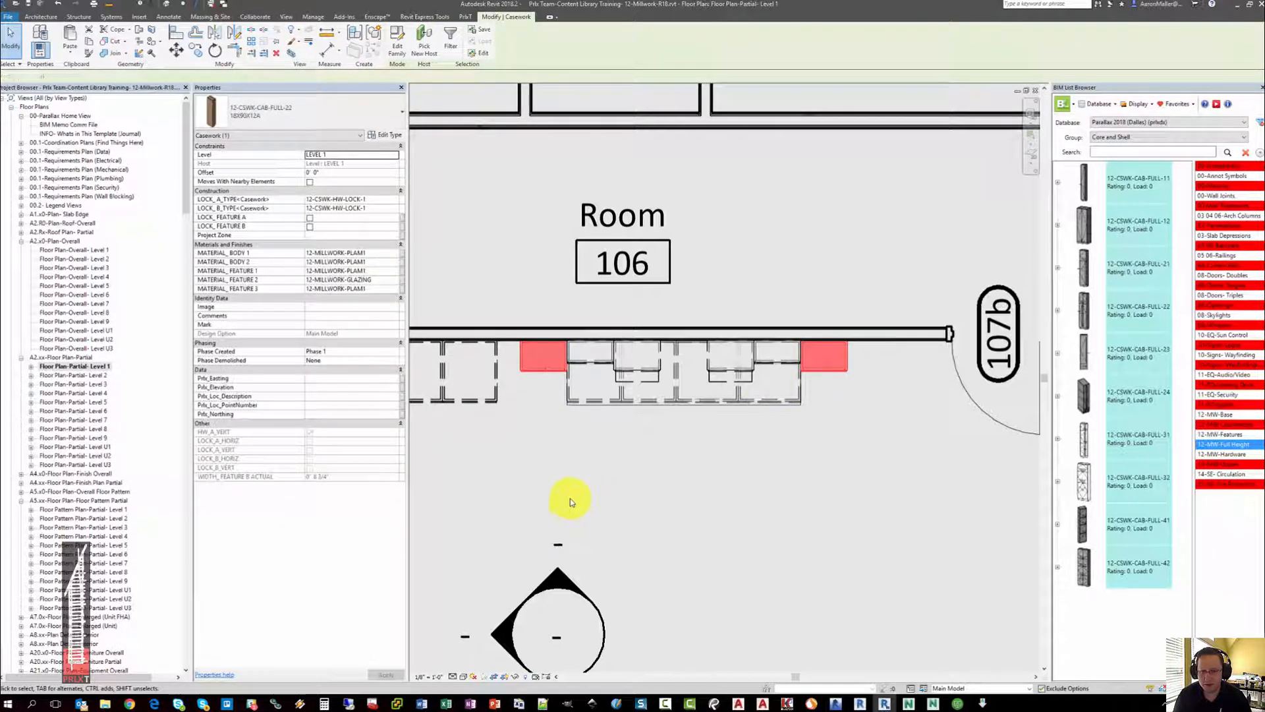
pyautogui.moveTo(570, 499); pyautogui.dragTo(683, 480, button='middle')
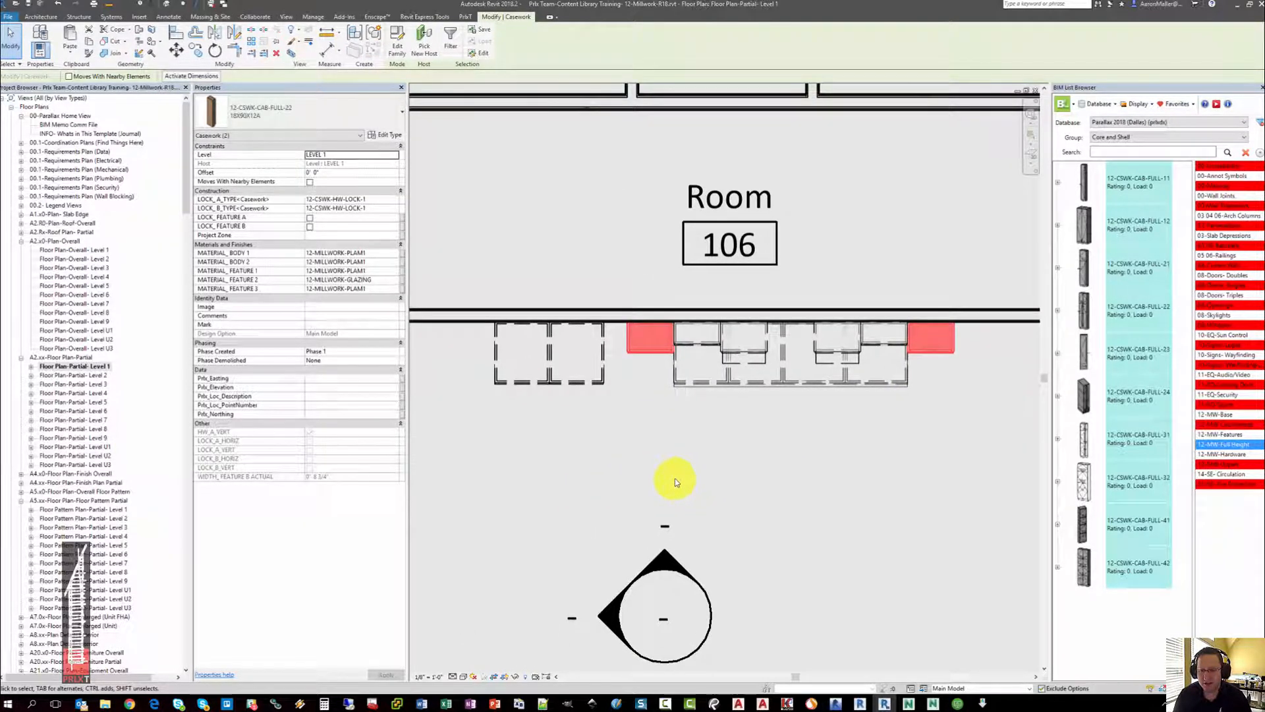
pyautogui.click(679, 482)
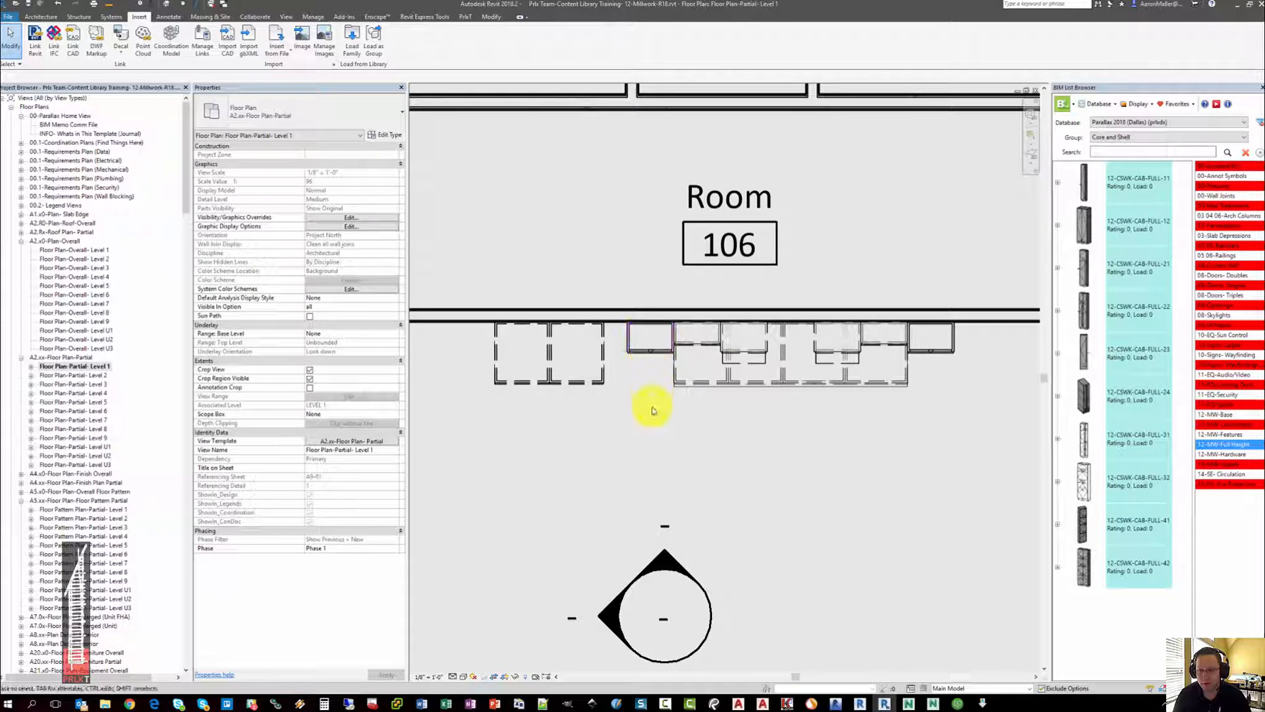
pyautogui.scroll(-3, 653, 410)
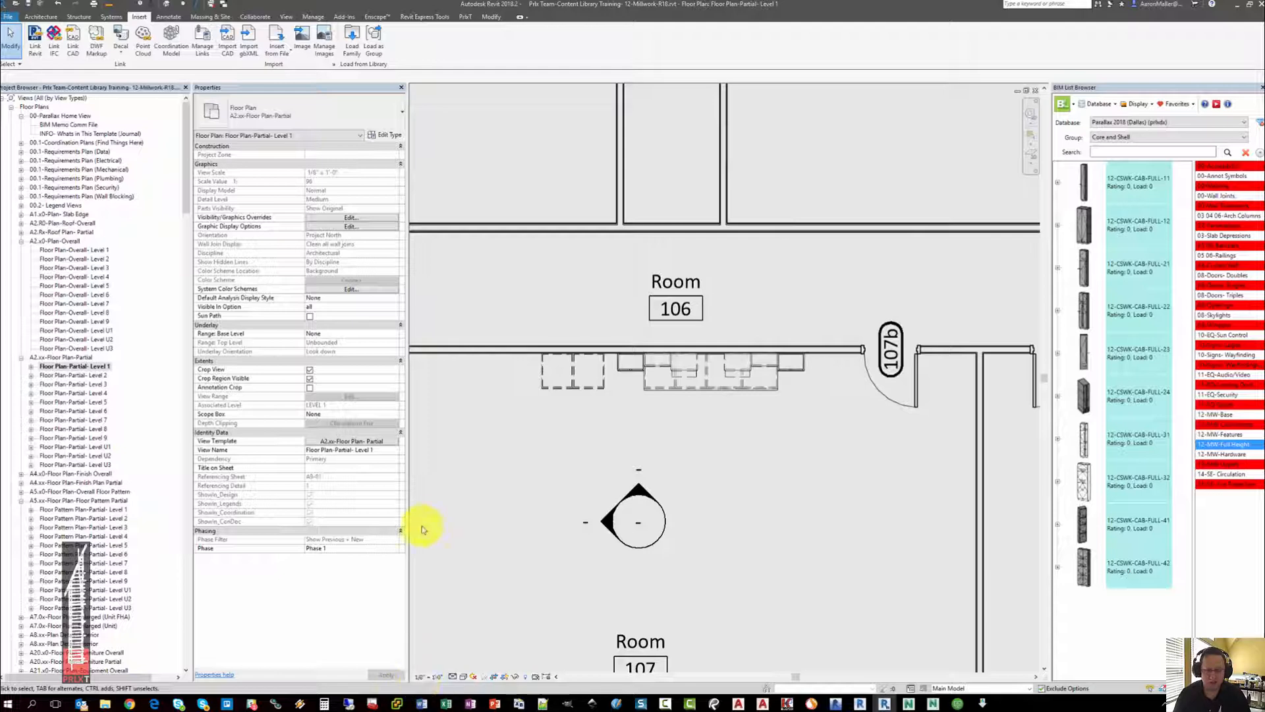
# - Open the Floor Plan-Overall- Level 1 view and examine the same run of millwork
pyautogui.doubleClick(84, 251)
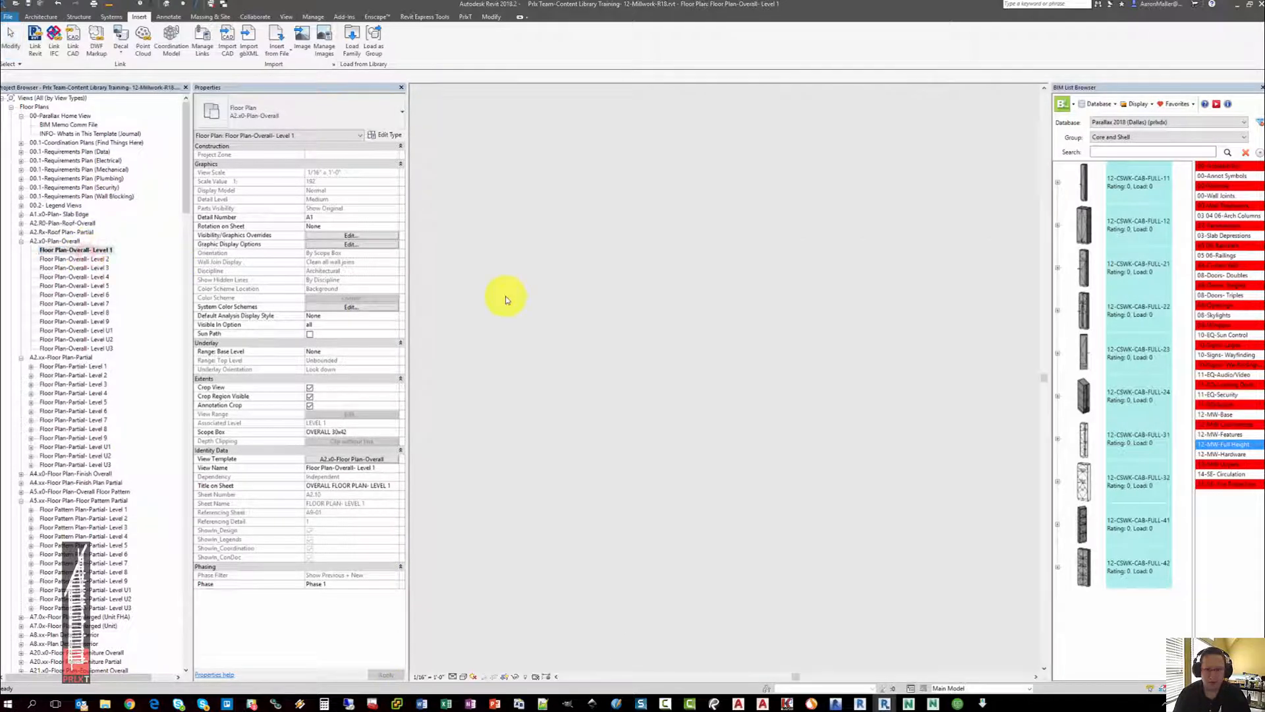
pyautogui.scroll(3, 699, 311)
pyautogui.moveTo(699, 311); pyautogui.dragTo(665, 432, button='middle')
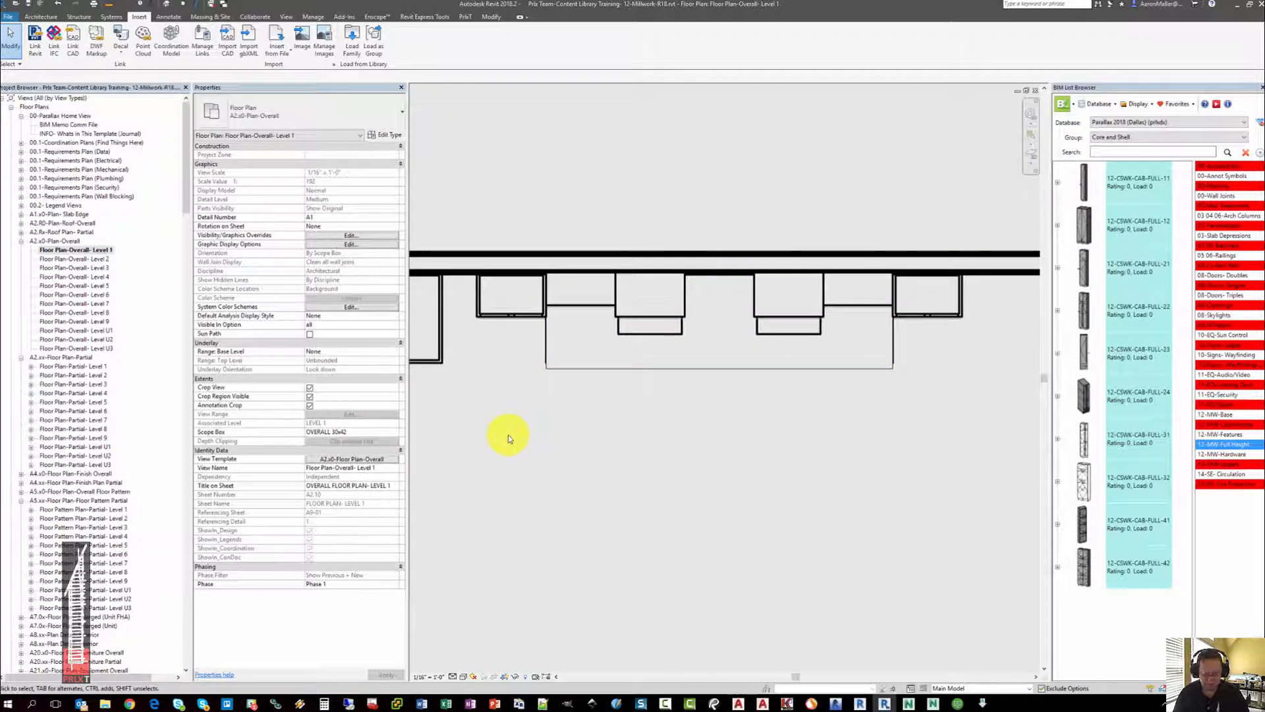
# - Review the cabinet filters in the A2.x0-Floor Plan-Overall view template and examine how the cabinets display in that plan
pyautogui.click(364, 459)
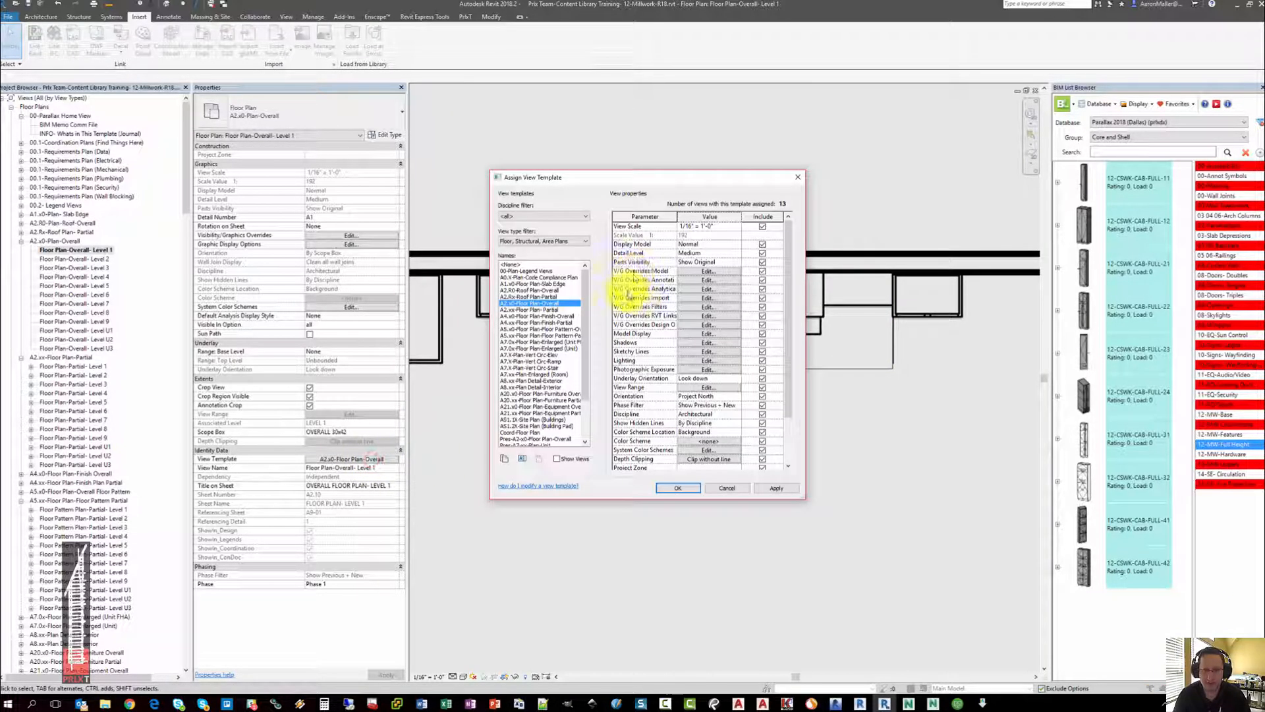
pyautogui.click(691, 309)
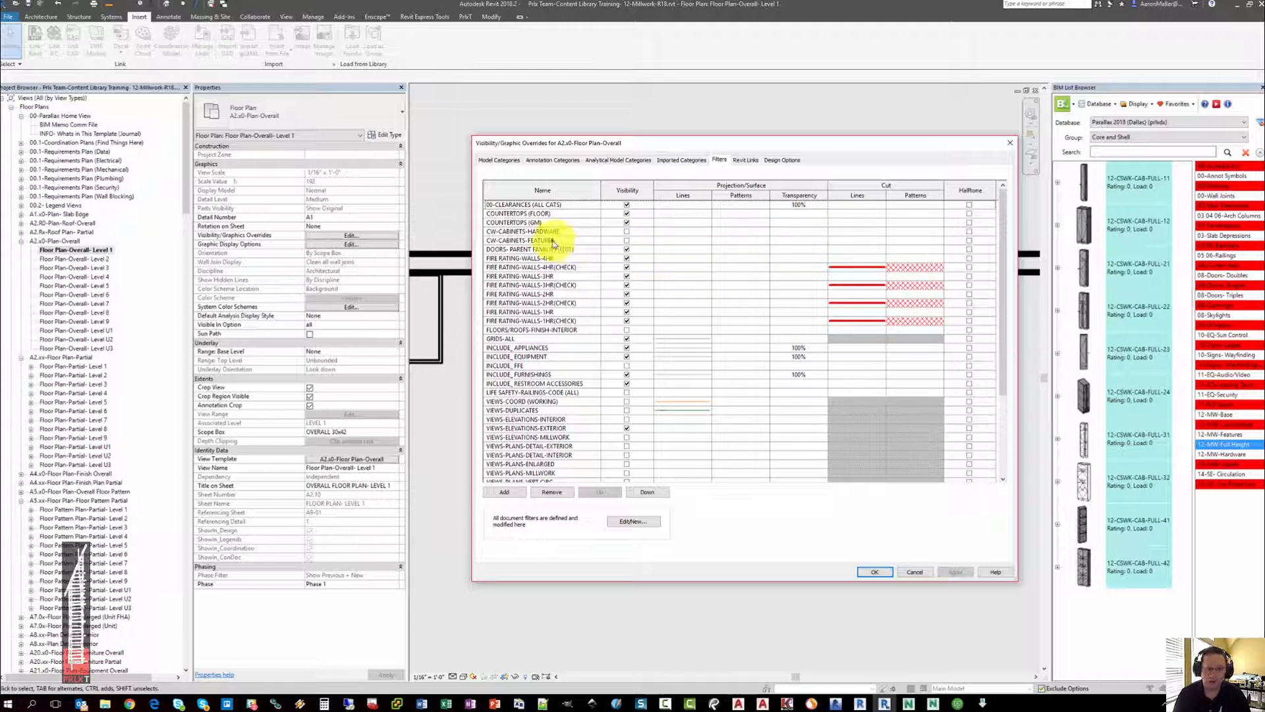
pyautogui.click(513, 241)
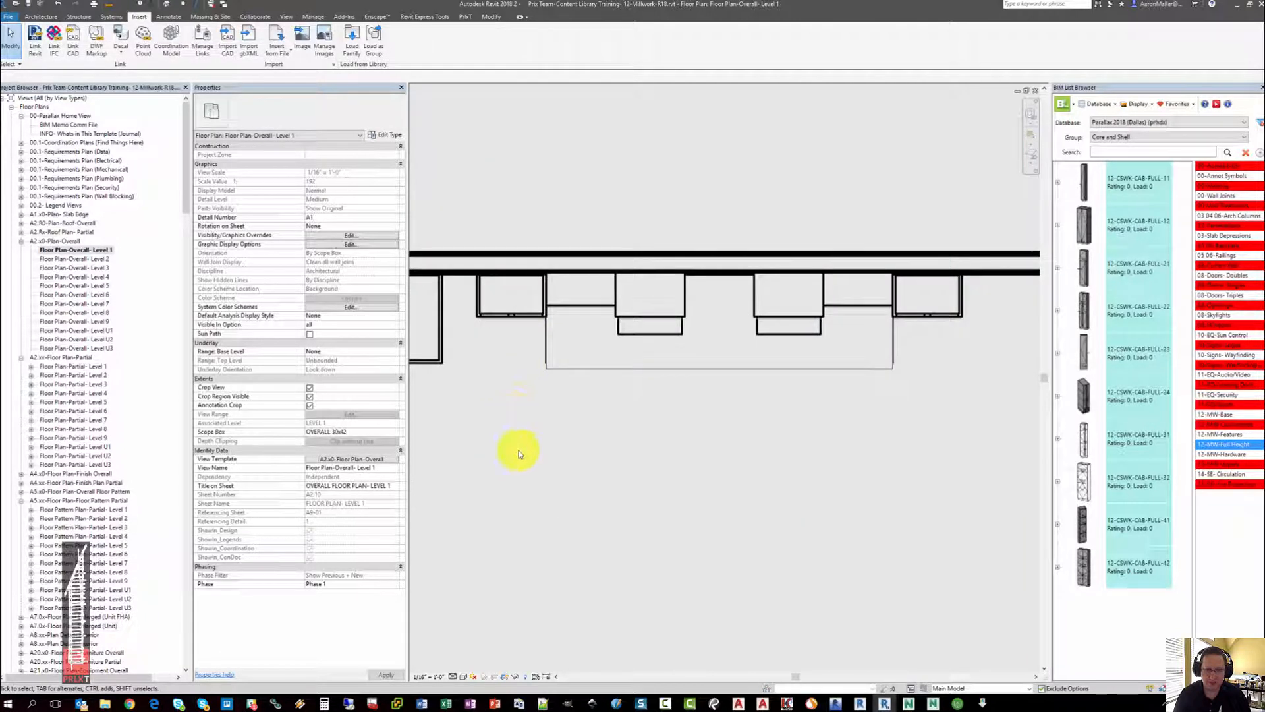
pyautogui.scroll(-1, 533, 433)
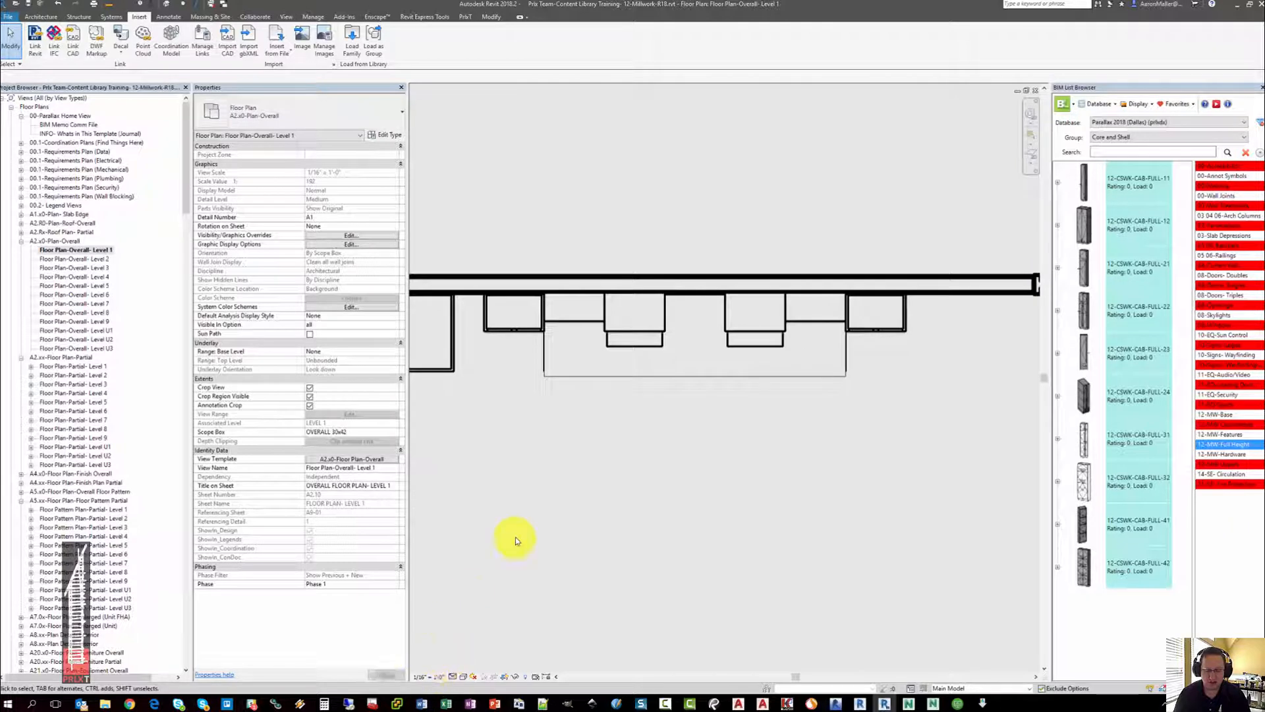
pyautogui.moveTo(460, 390); pyautogui.dragTo(639, 370, button='middle')
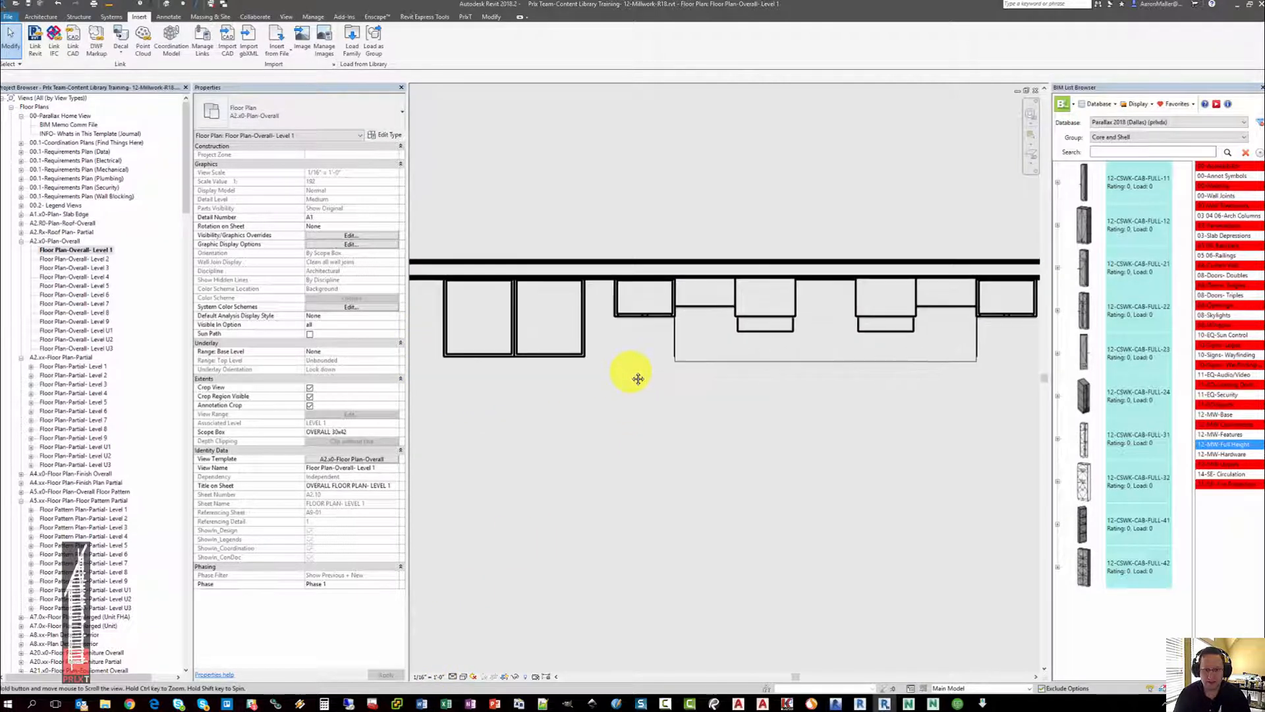
pyautogui.scroll(2, 558, 359)
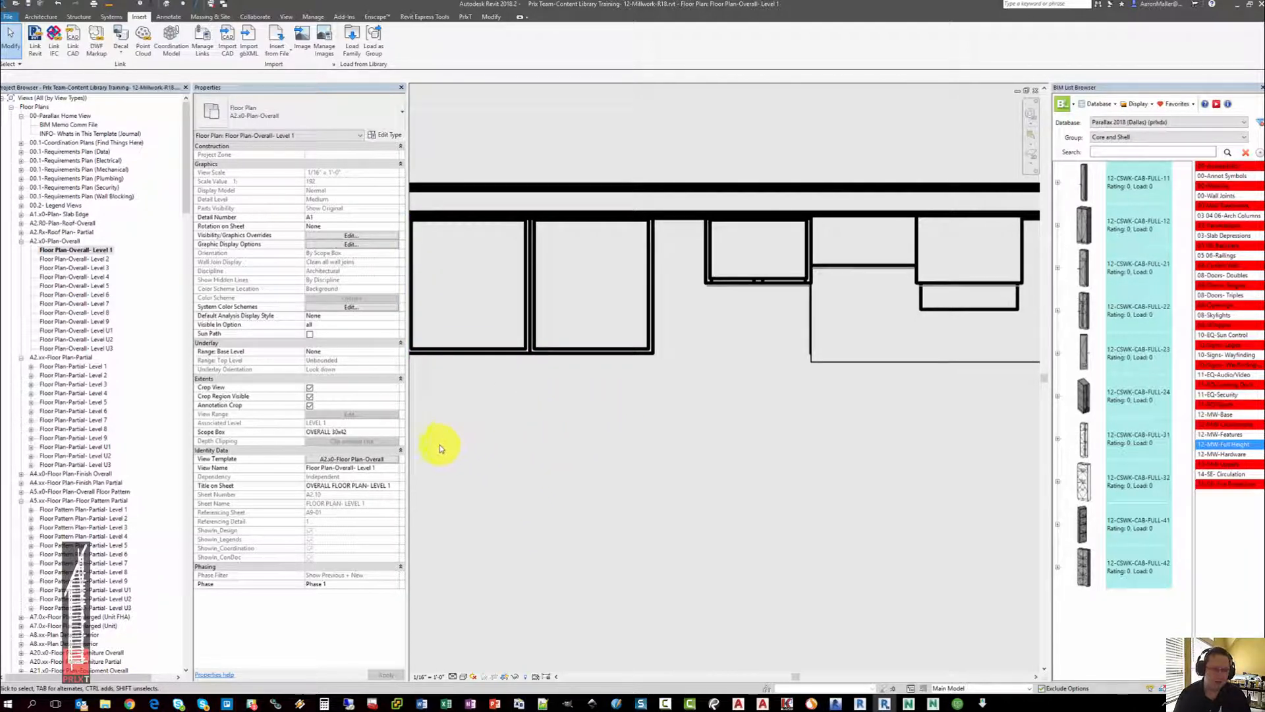
# - Return to Floor Plan-Partial- Level 1 and examine the linework of the base cabinets without a countertop
pyautogui.doubleClick(94, 367)
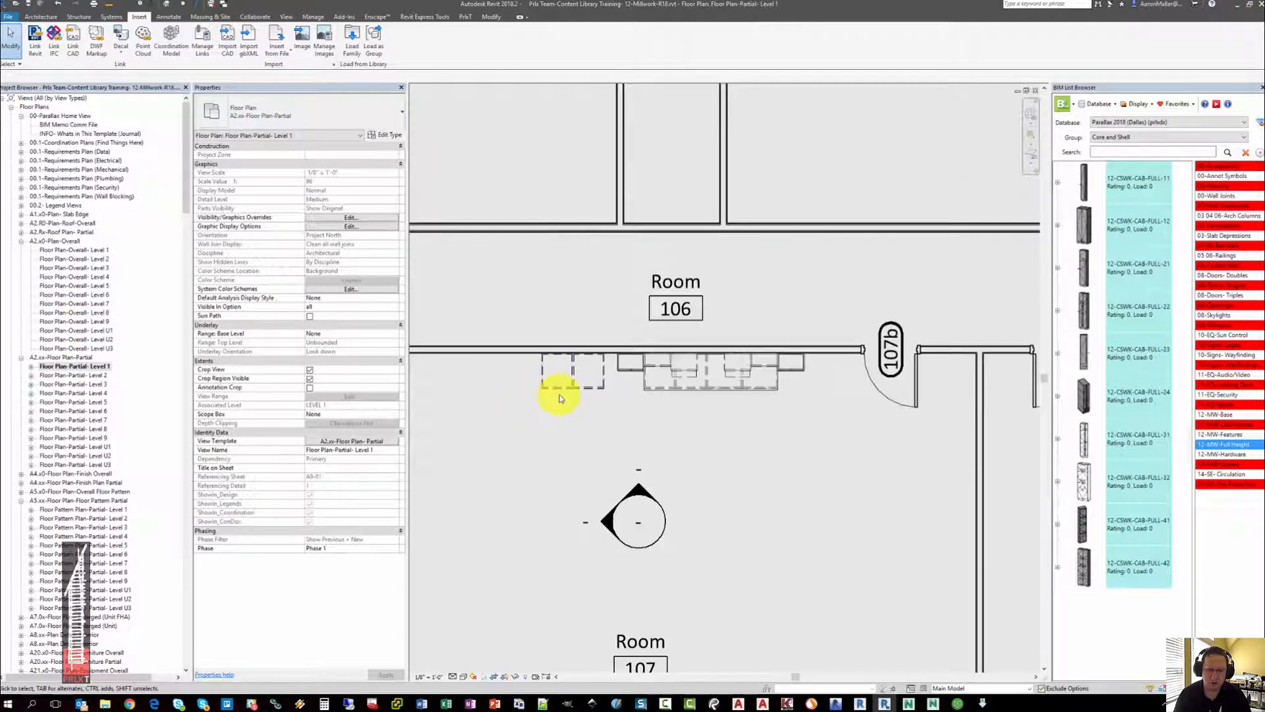
pyautogui.scroll(5, 561, 398)
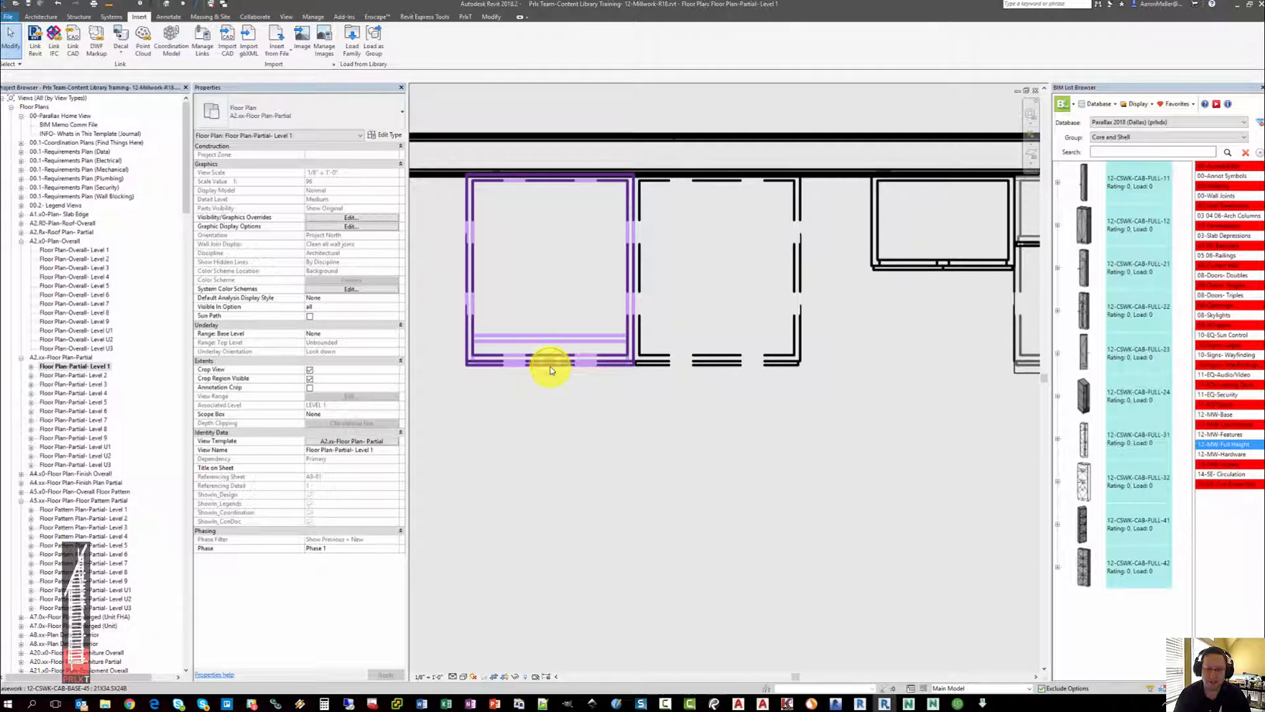
pyautogui.scroll(-4, 552, 371)
pyautogui.scroll(2, 573, 348)
pyautogui.moveTo(593, 350); pyautogui.dragTo(585, 373, button='middle')
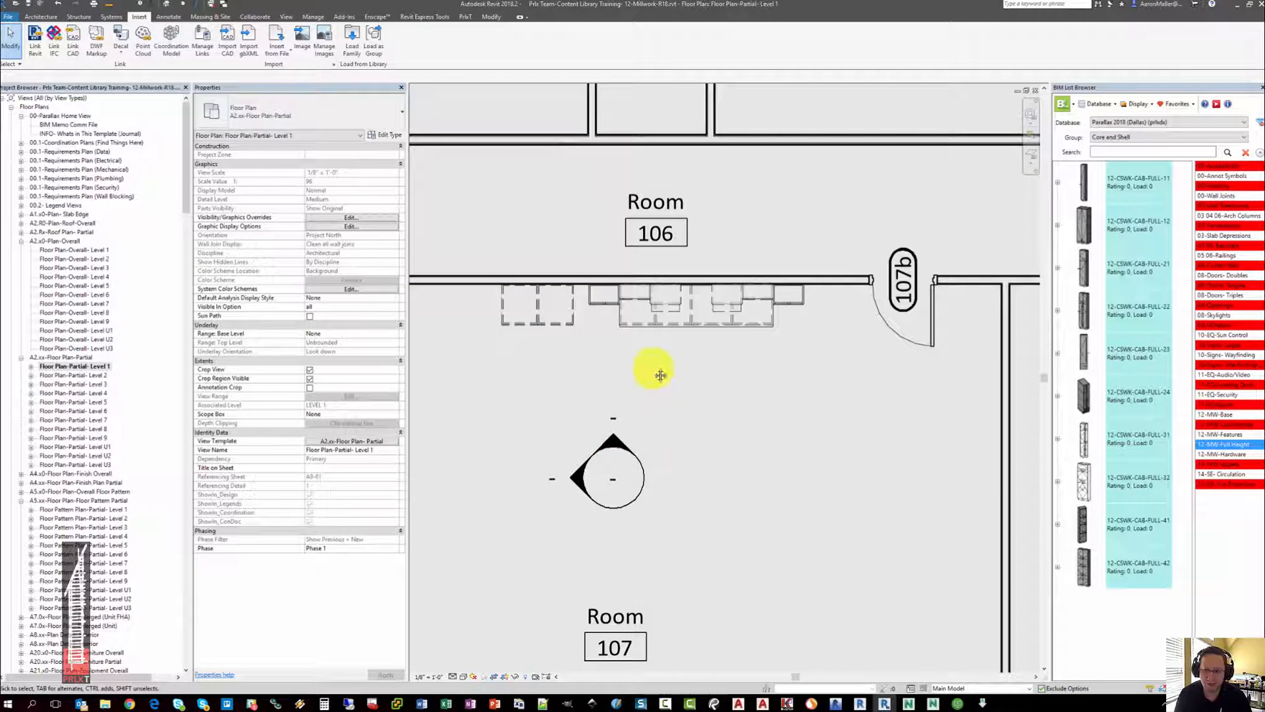
# - Open the interior elevation facing the millwork wall from the elevation marker in Room 107
pyautogui.moveTo(655, 367); pyautogui.dragTo(639, 313, button='middle')
pyautogui.scroll(-1, 644, 304)
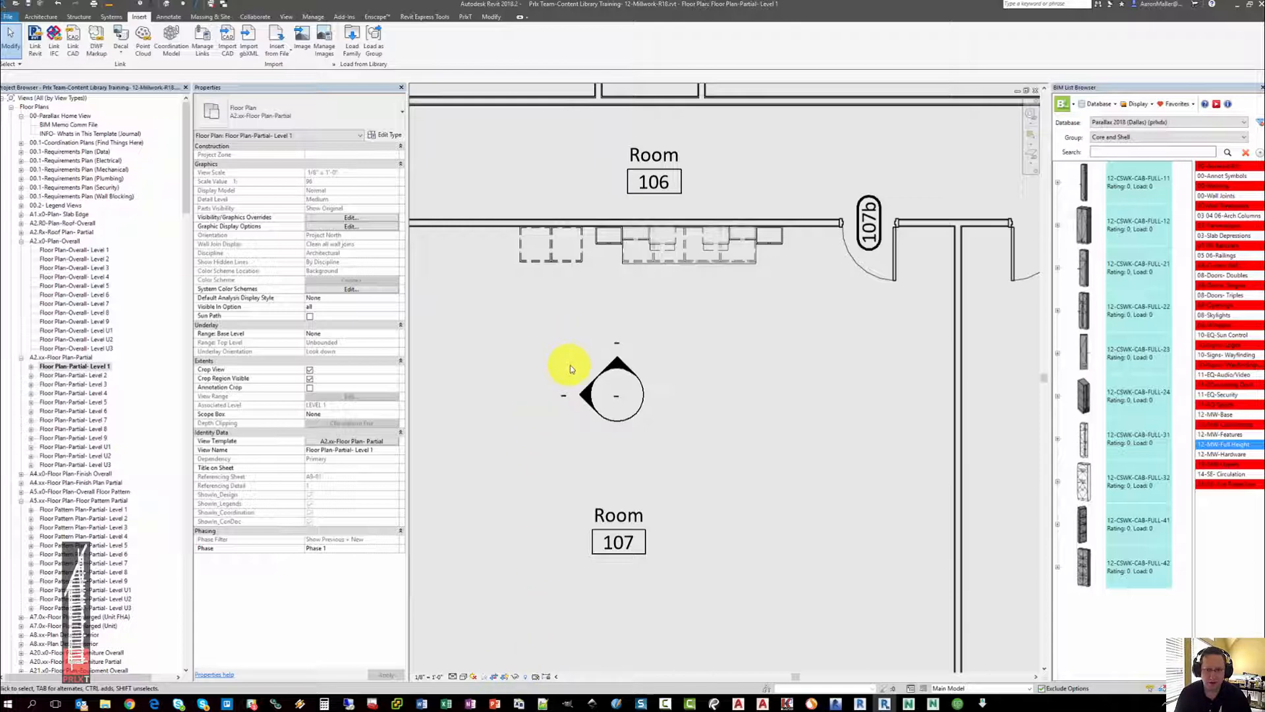
pyautogui.doubleClick(617, 363)
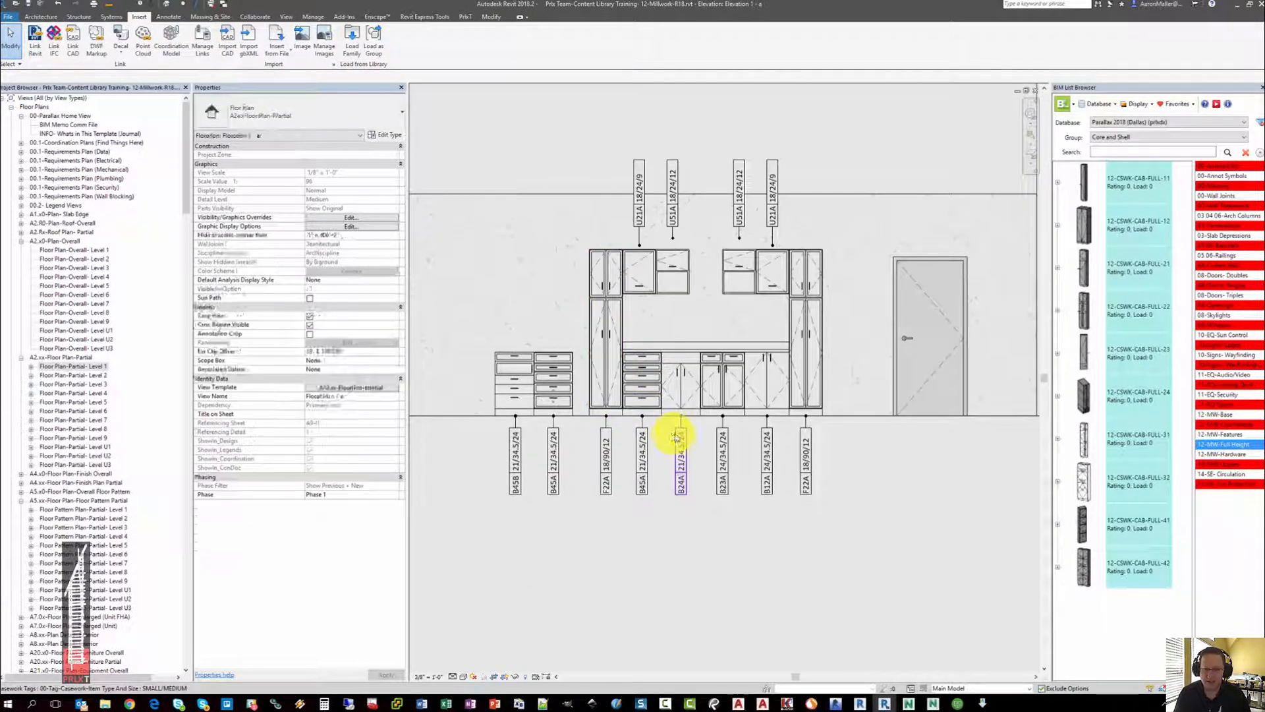
# - Turn off the GRAPHICS - ELEVATION SWING subcategory of Casework in the A14.xx-Elevation-Interior view template and apply it to the elevation
pyautogui.scroll(1, 692, 436)
pyautogui.moveTo(705, 444); pyautogui.dragTo(697, 453, button='middle')
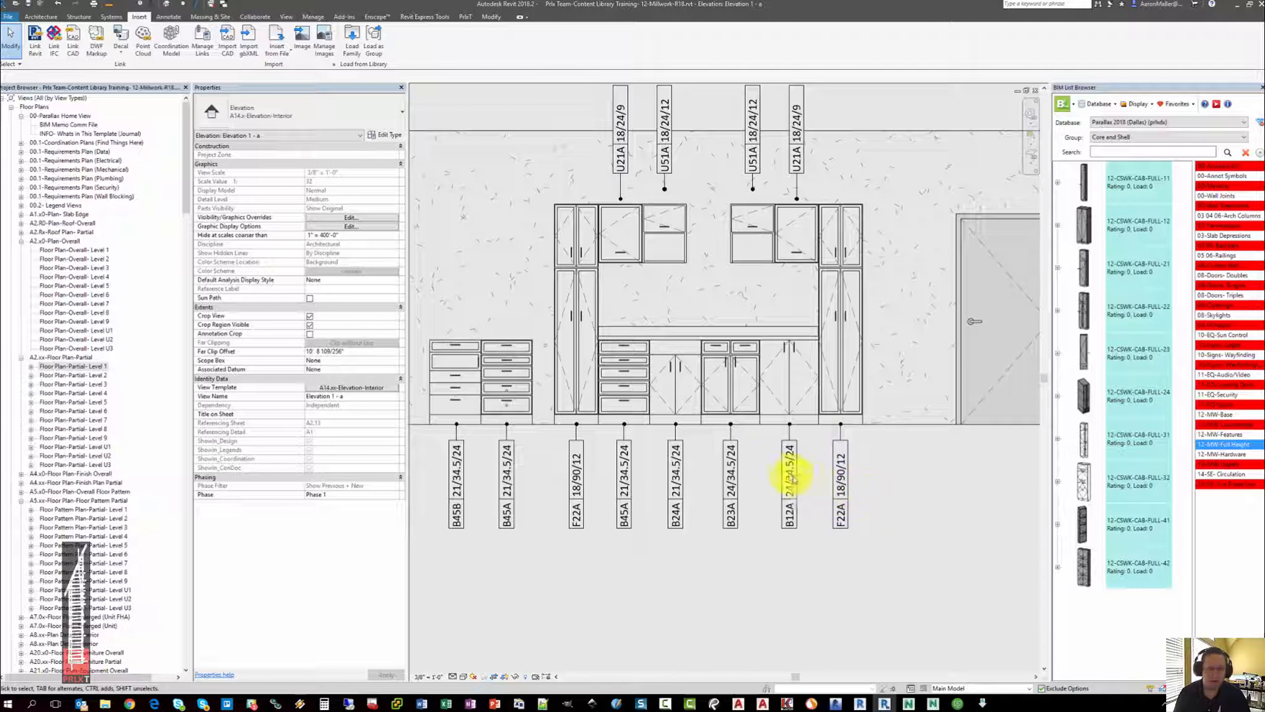
pyautogui.click(369, 391)
pyautogui.click(707, 271)
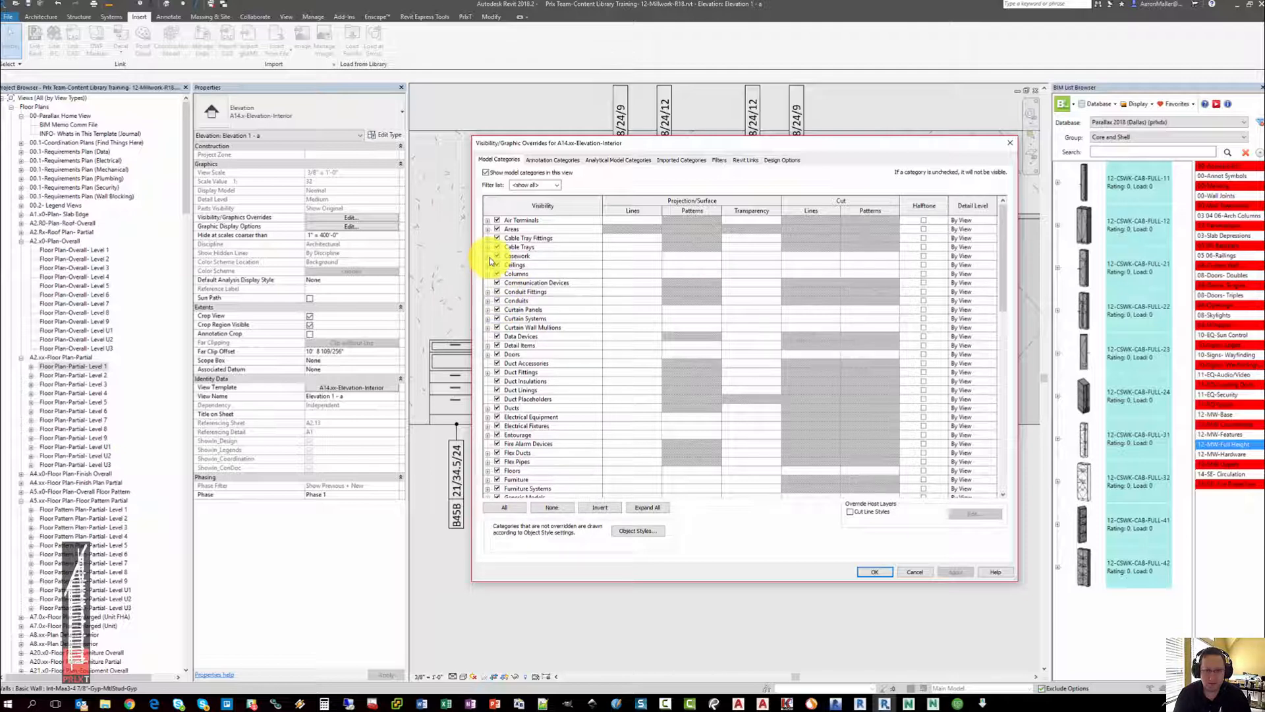
pyautogui.click(488, 256)
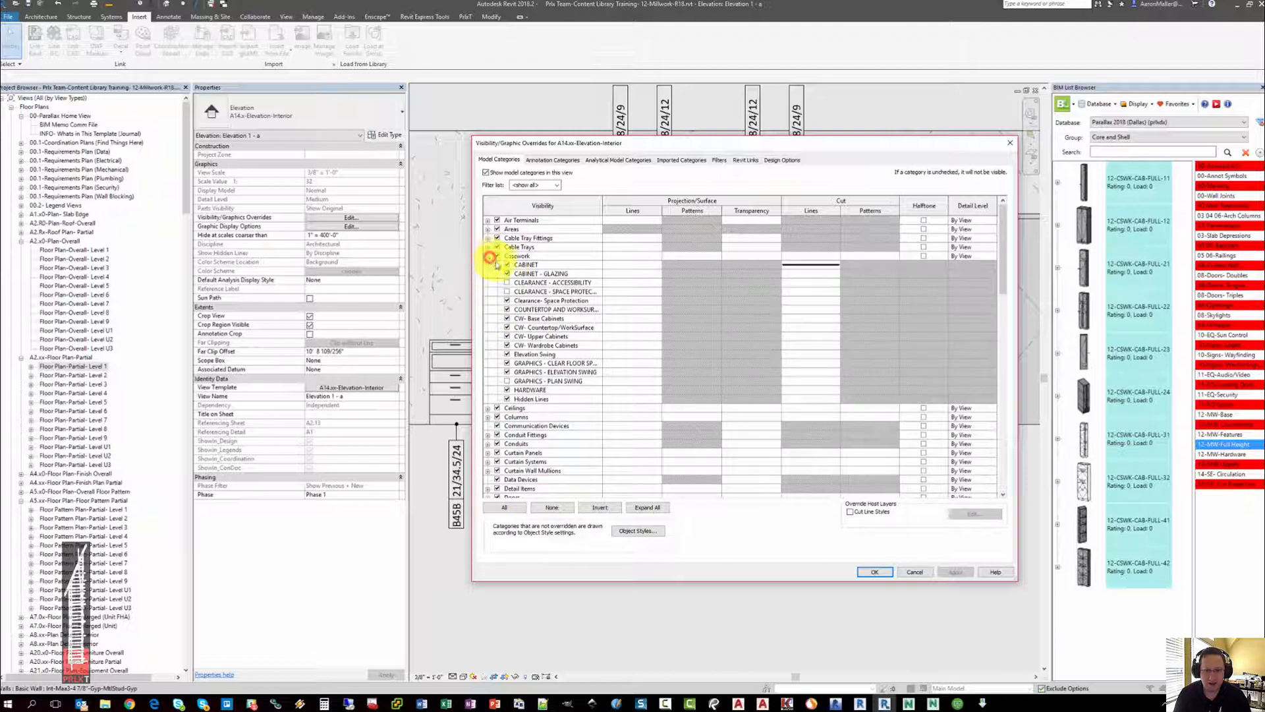
pyautogui.click(574, 372)
pyautogui.click(507, 372)
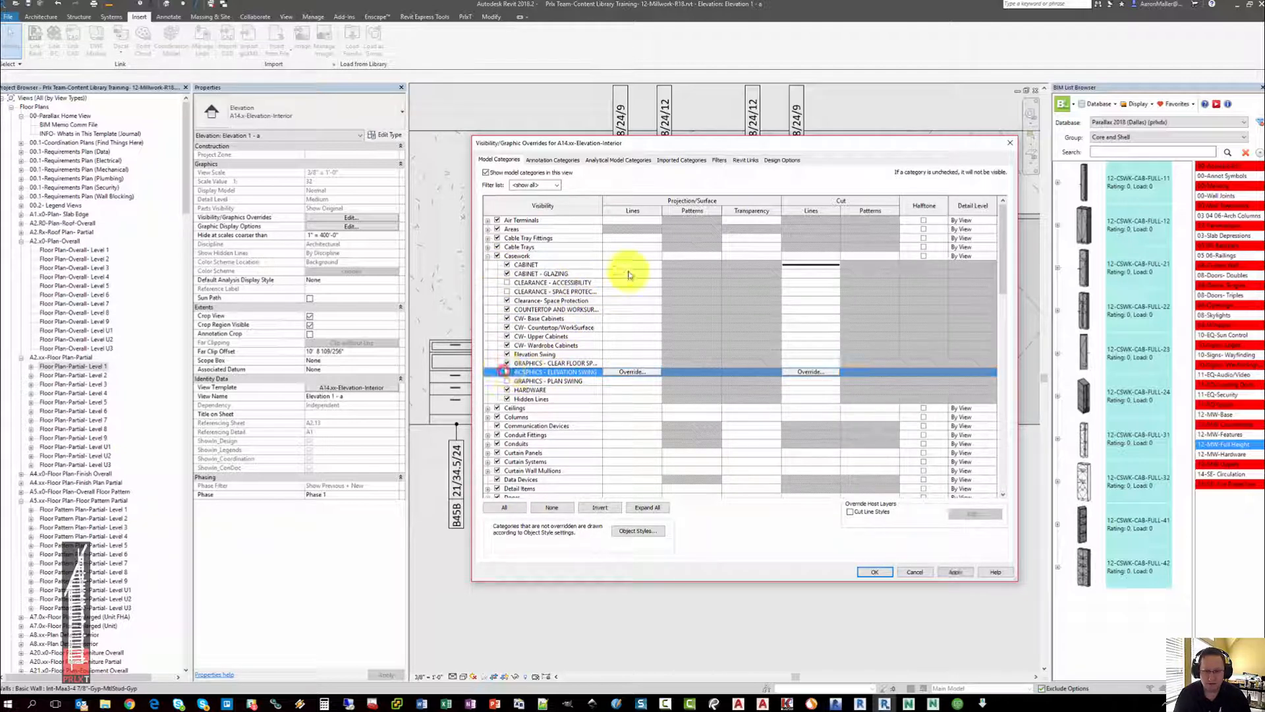
pyautogui.click(605, 209)
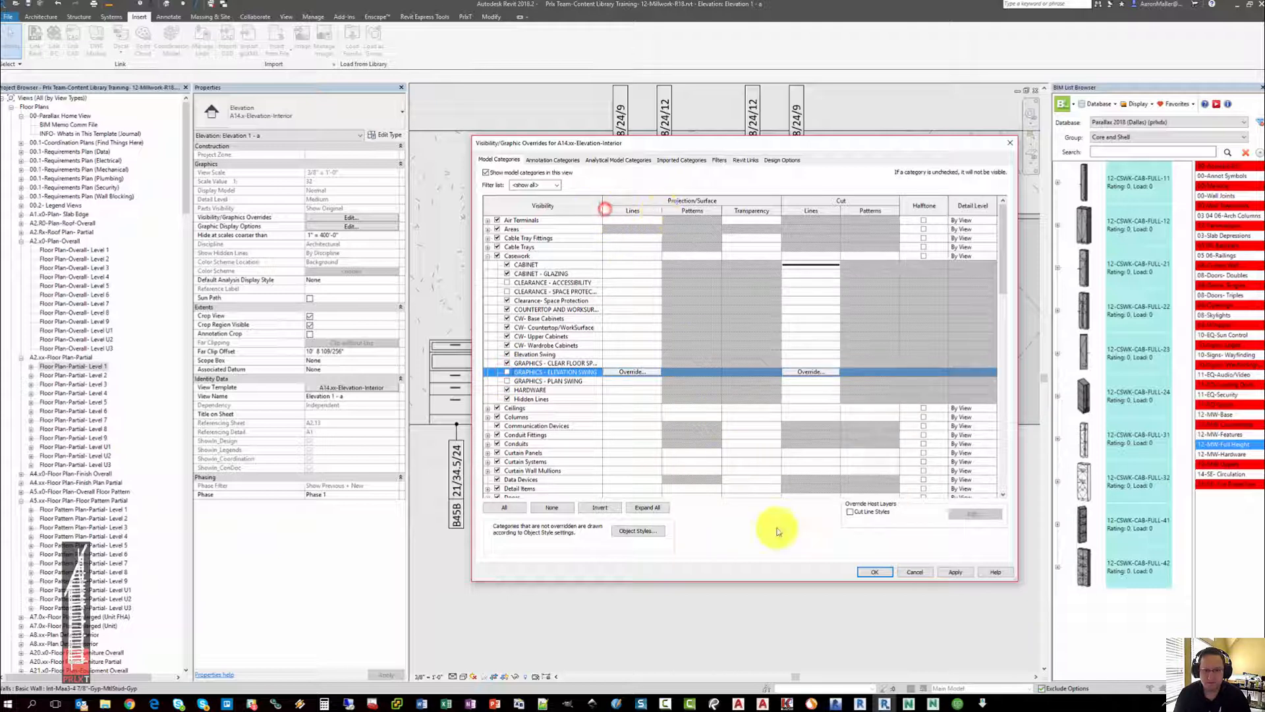
pyautogui.click(878, 572)
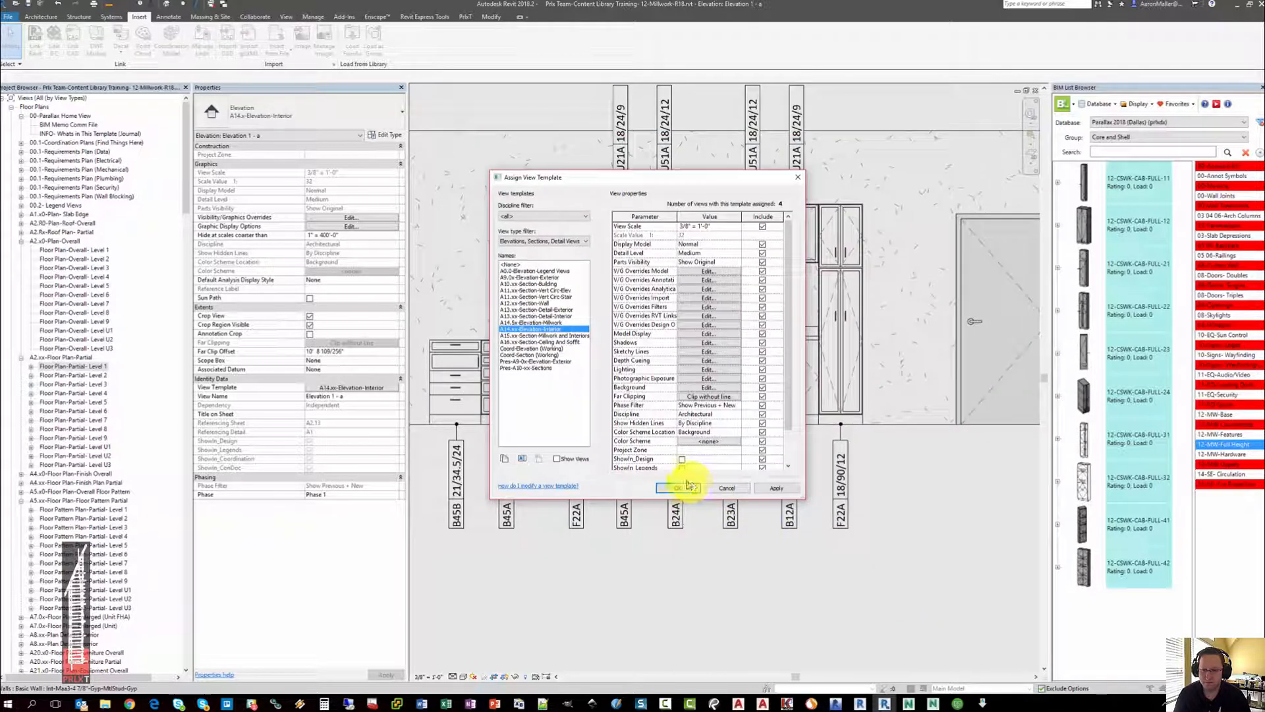
pyautogui.click(689, 486)
pyautogui.click(878, 459)
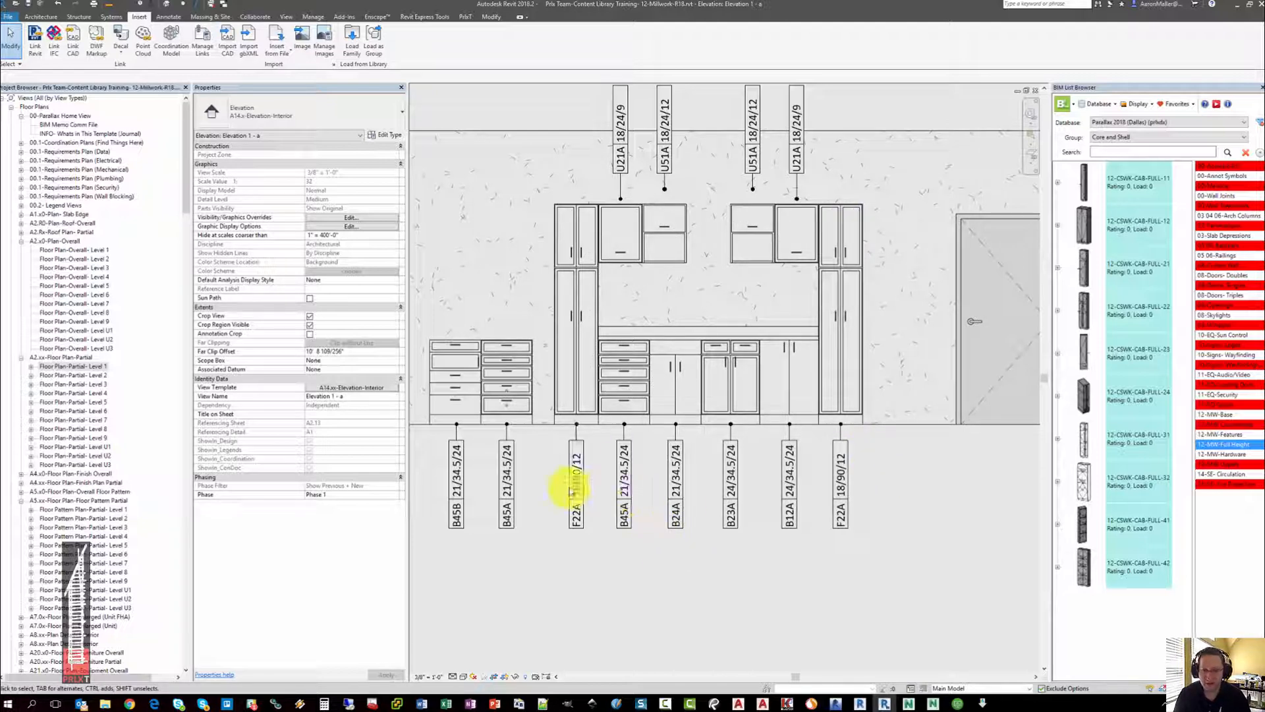
pyautogui.moveTo(580, 419); pyautogui.dragTo(593, 409, button='middle')
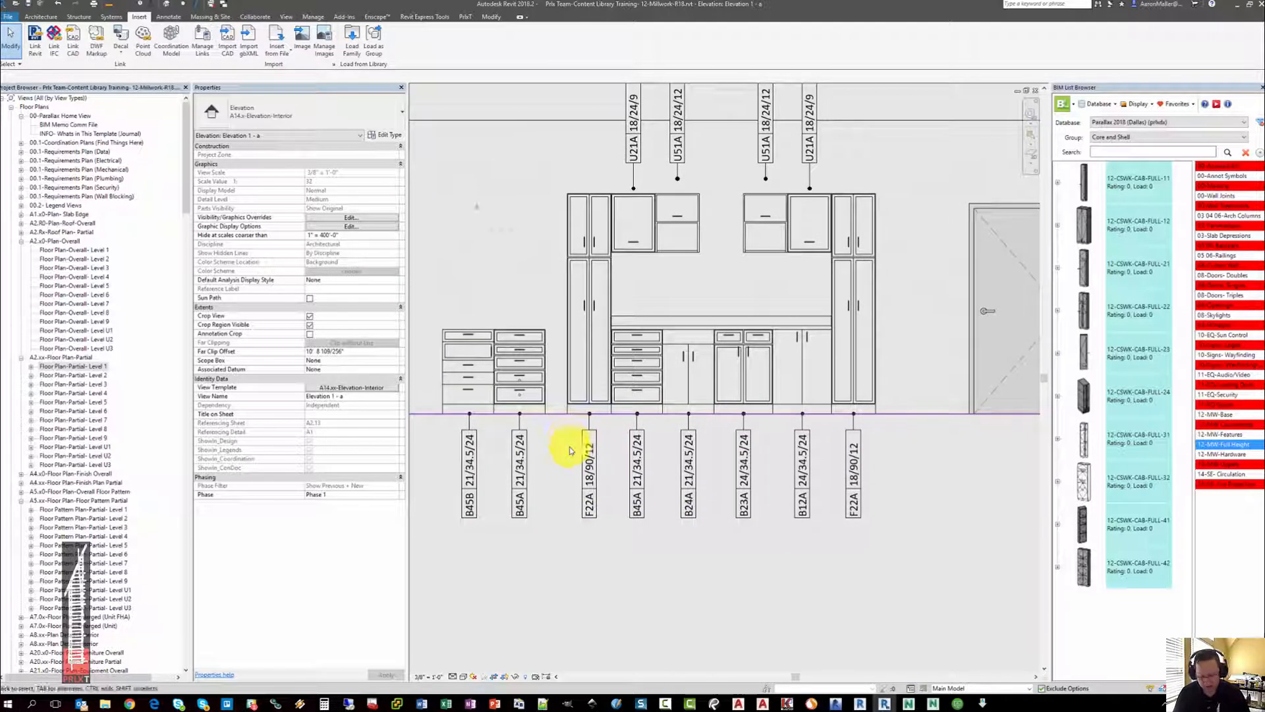
# - Review the filters in the A14.xx-Elevation-Interior view template and list its Casework subcategories
pyautogui.press('g')
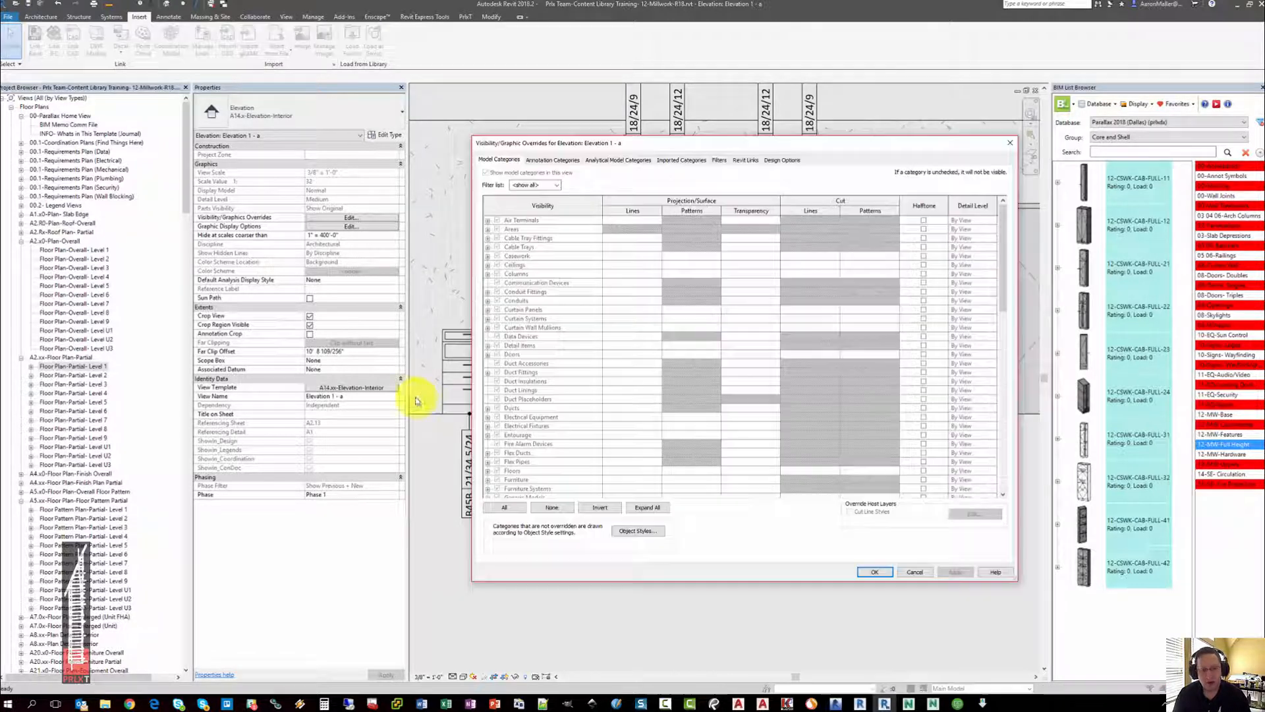
pyautogui.press('Escape')
pyautogui.click(369, 388)
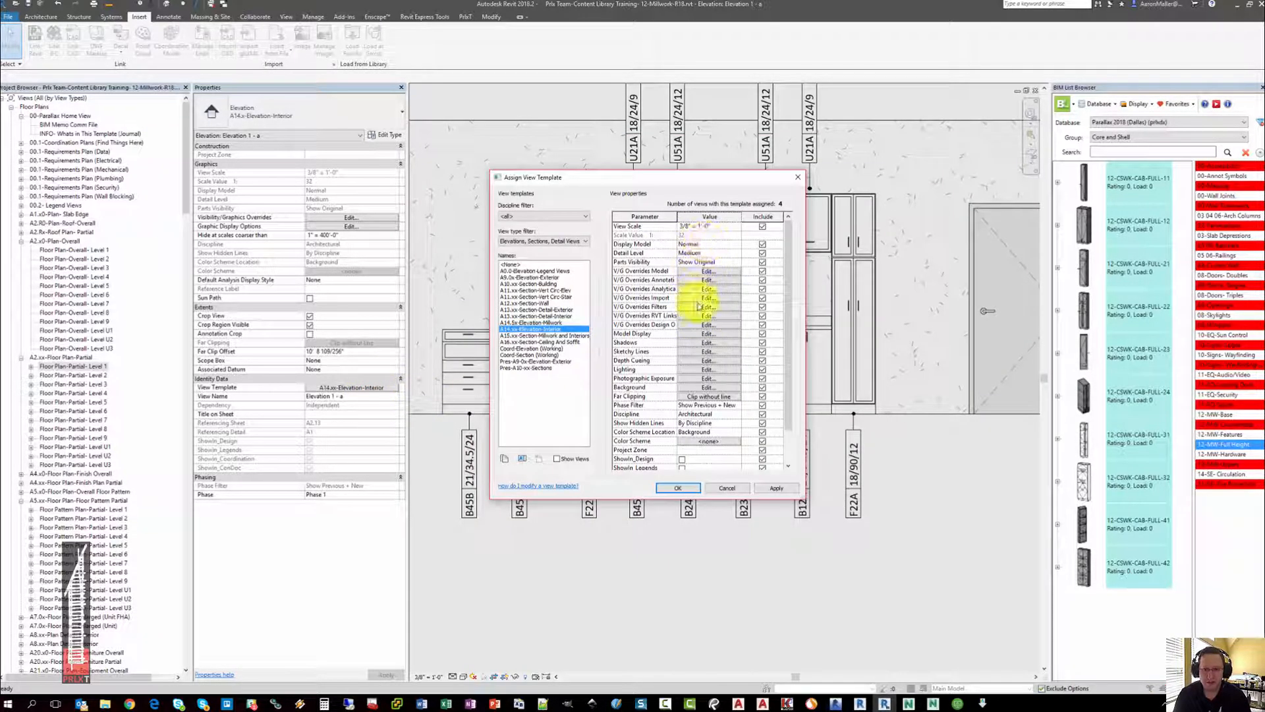
pyautogui.click(687, 304)
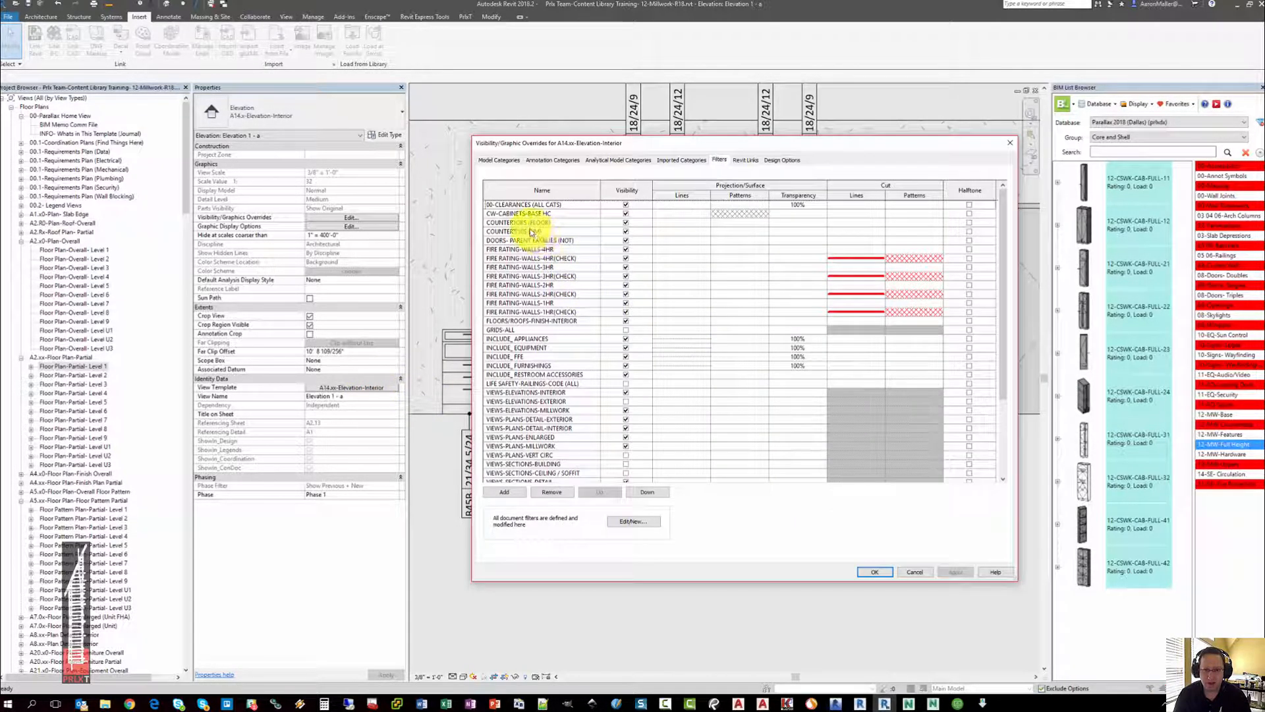
pyautogui.click(500, 160)
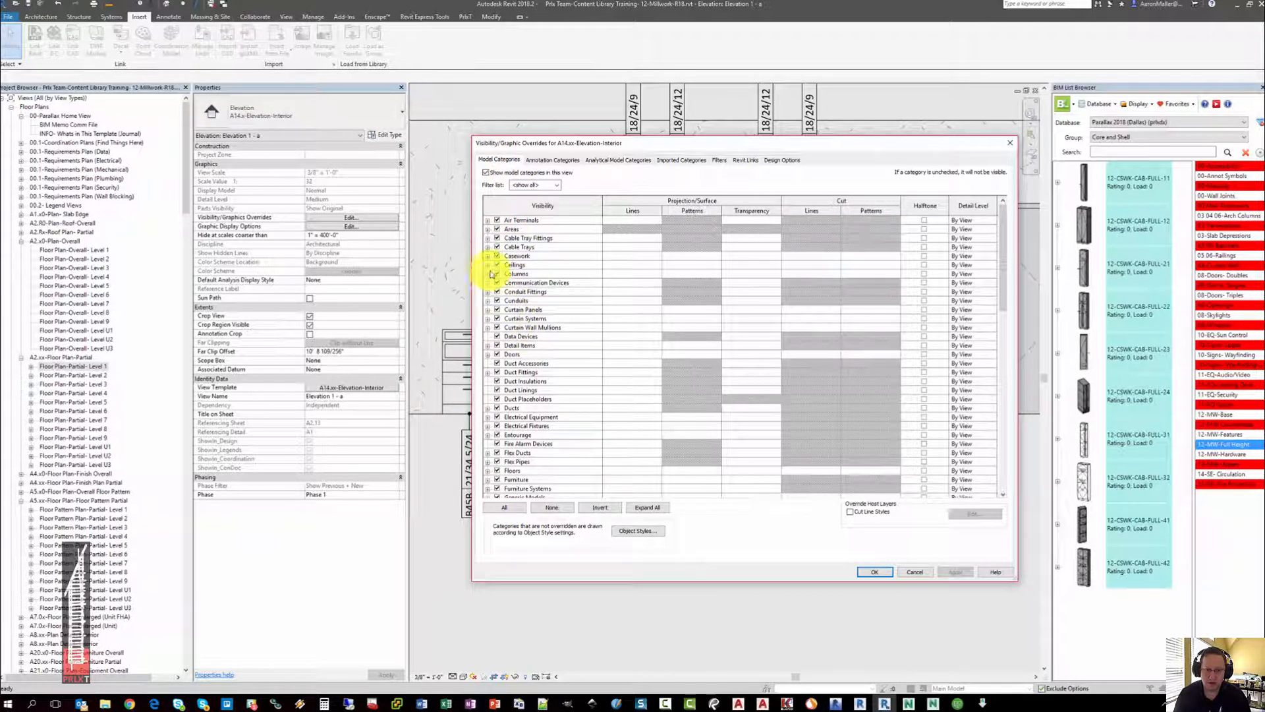
pyautogui.click(487, 255)
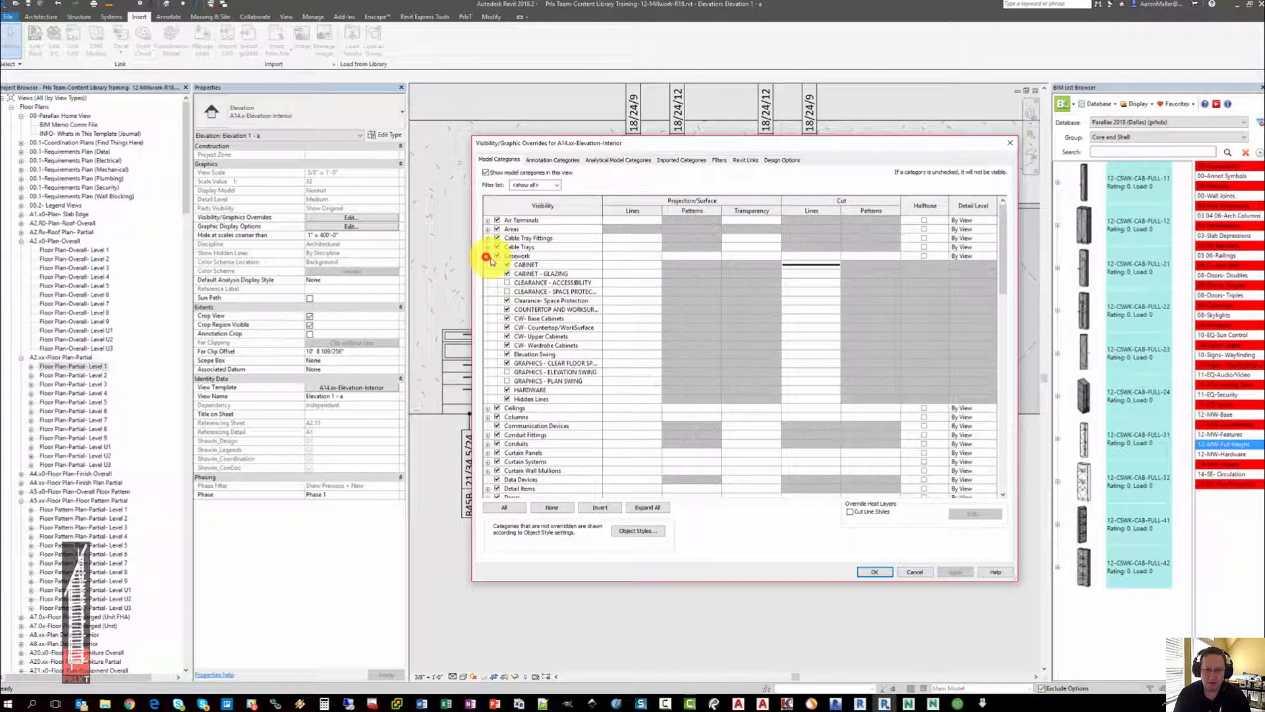
# - Switch the Casework HARDWARE subcategory off and back on in the template's model category overrides
pyautogui.click(549, 390)
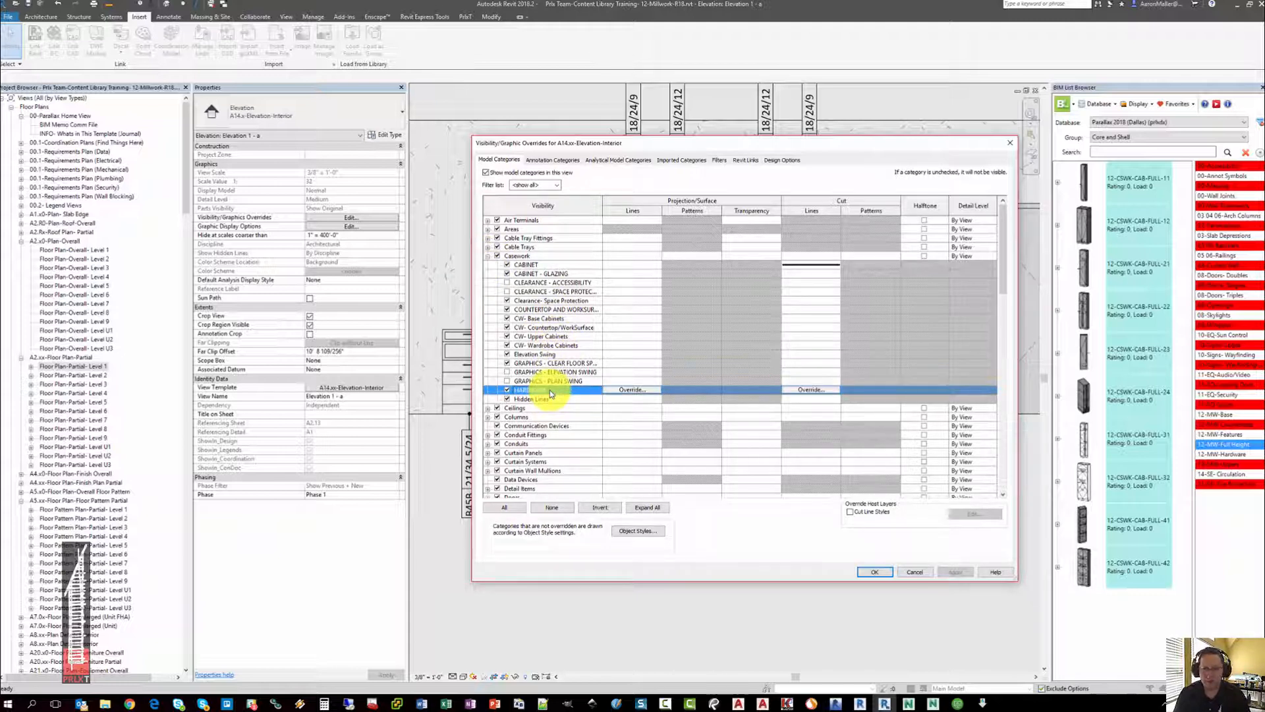
pyautogui.click(507, 390)
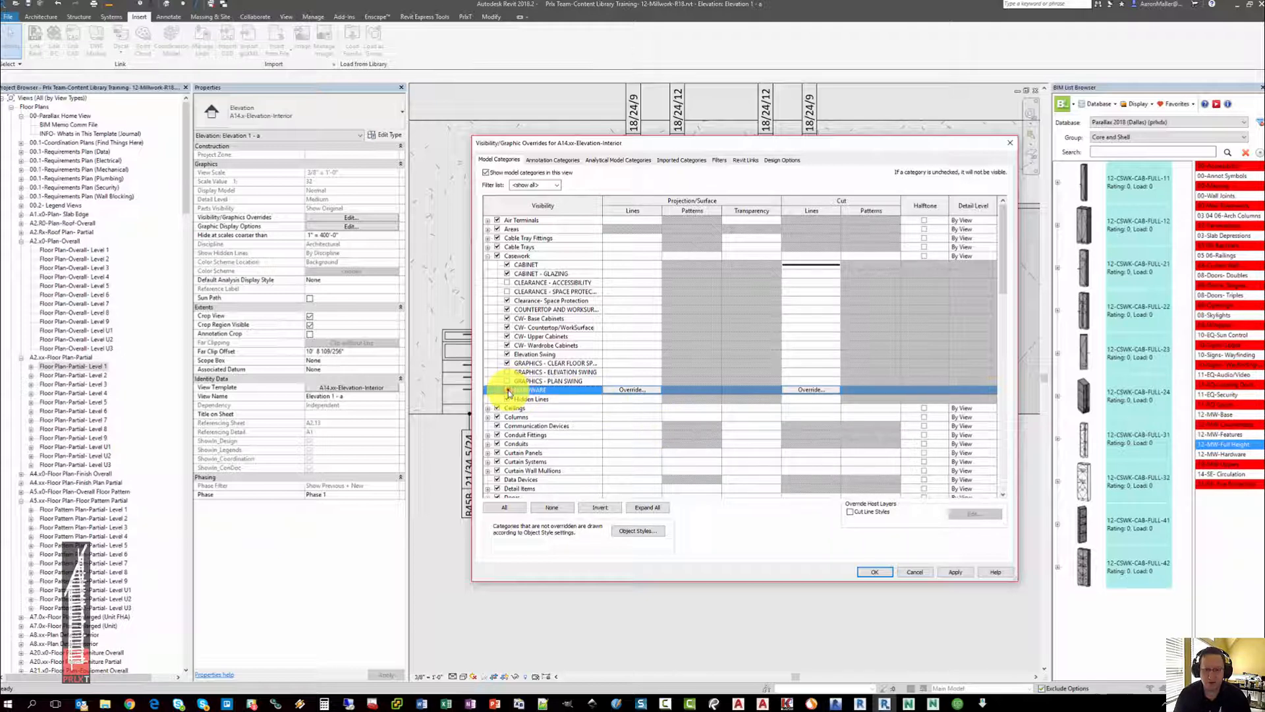
pyautogui.click(507, 389)
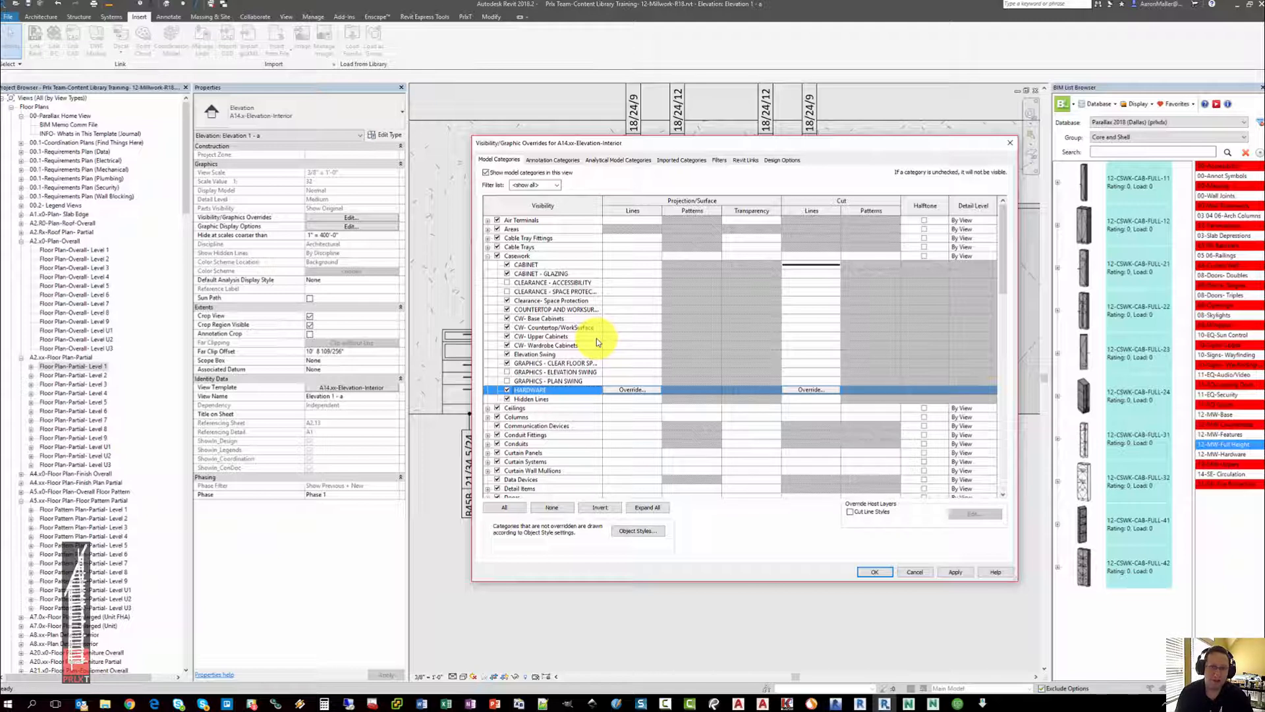
# - Switch the CABINET - GLAZING subcategory off and back on, and accept the view template
pyautogui.click(552, 265)
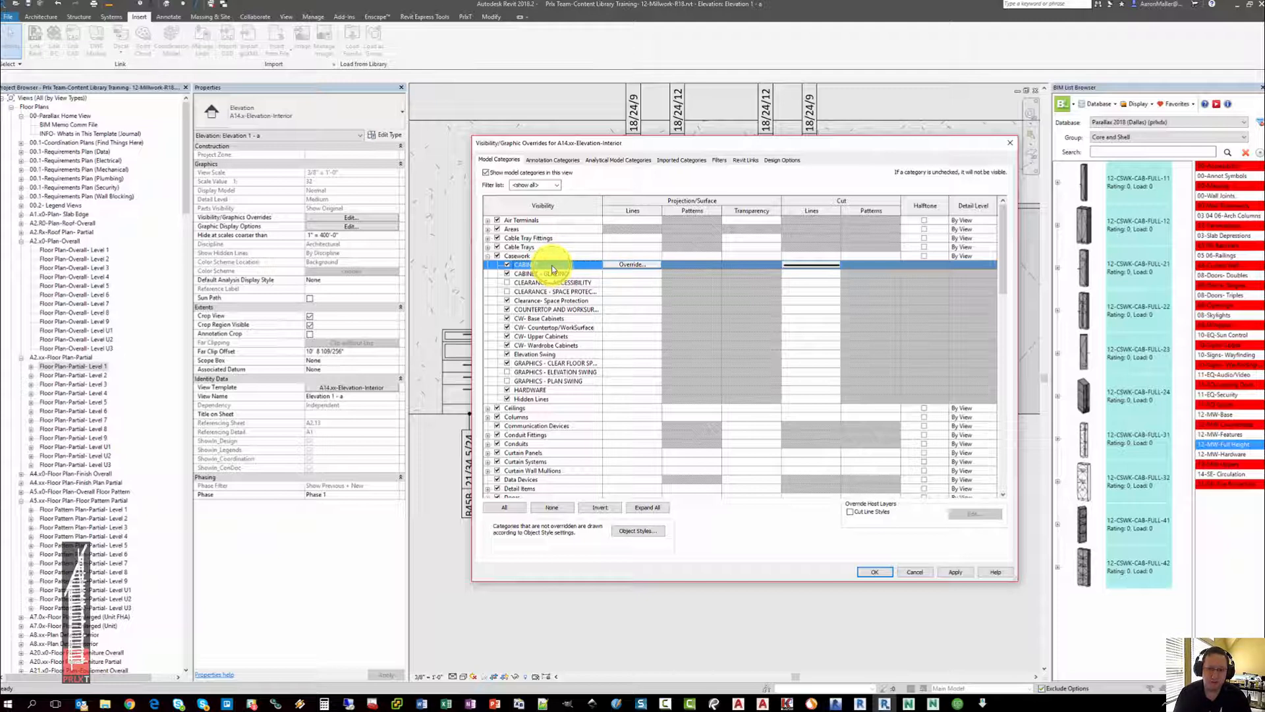
pyautogui.click(563, 272)
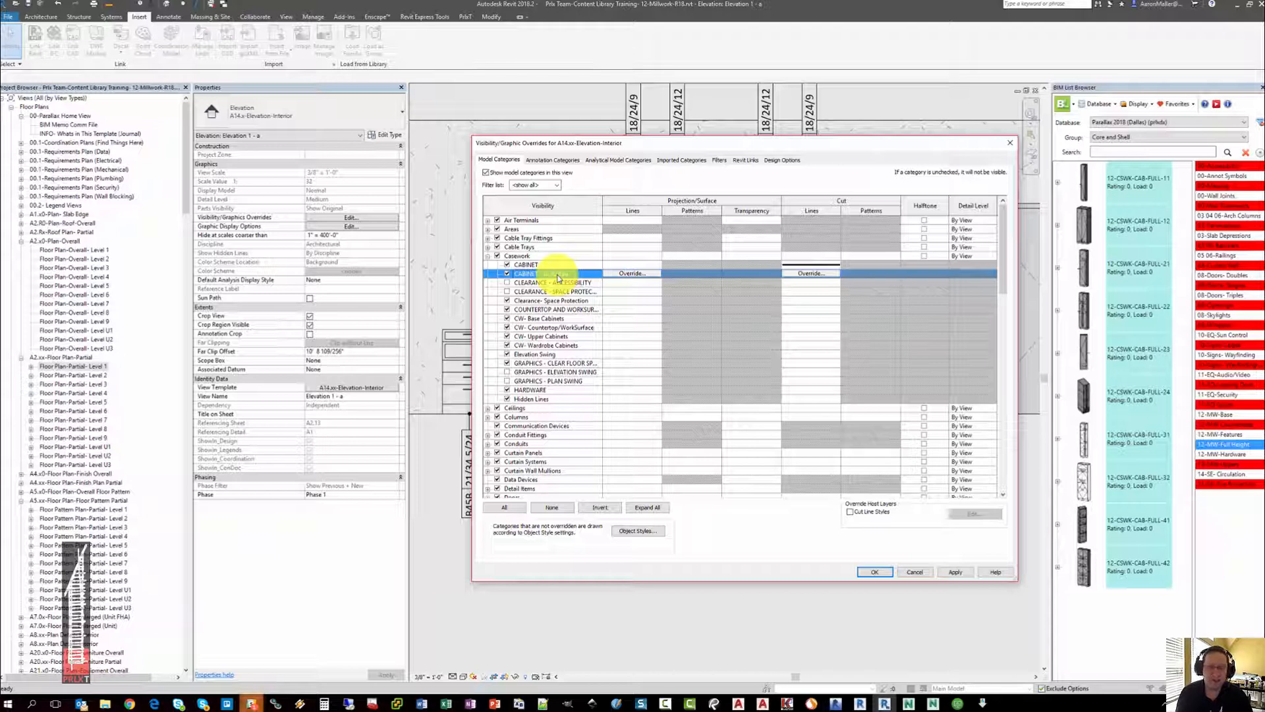
pyautogui.click(506, 273)
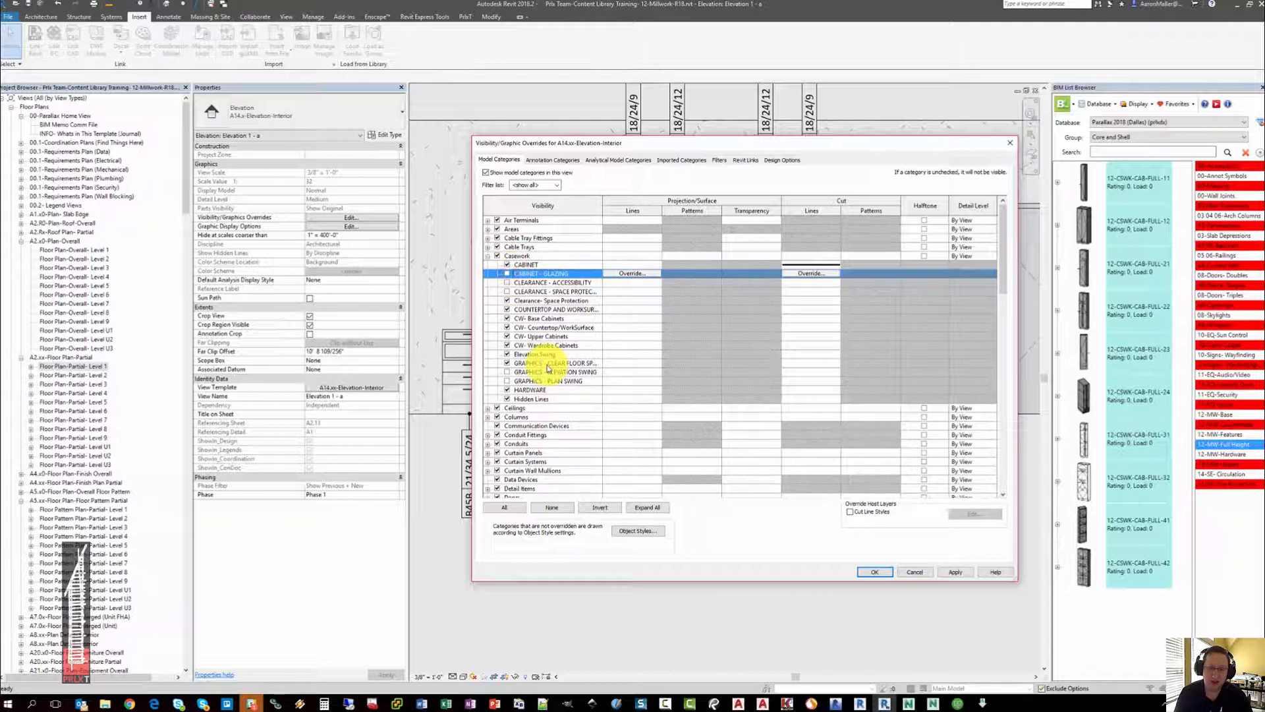
pyautogui.click(507, 274)
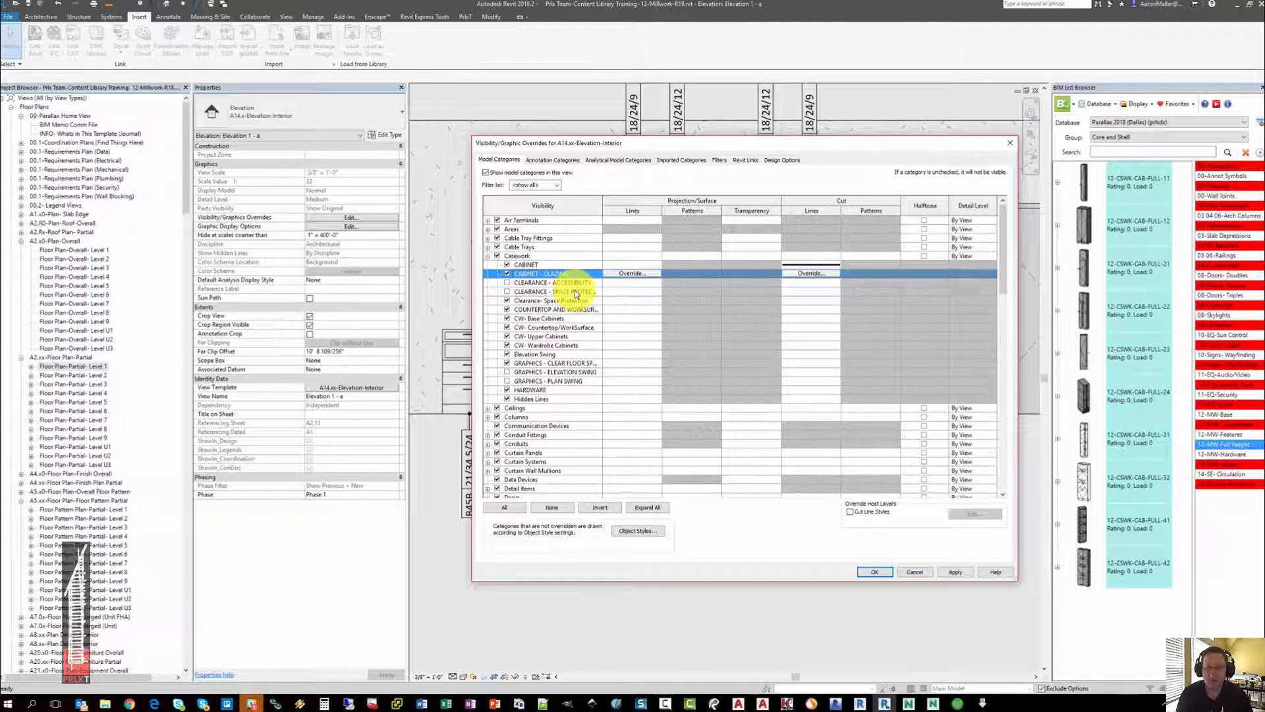
pyautogui.click(876, 572)
pyautogui.press('Return')
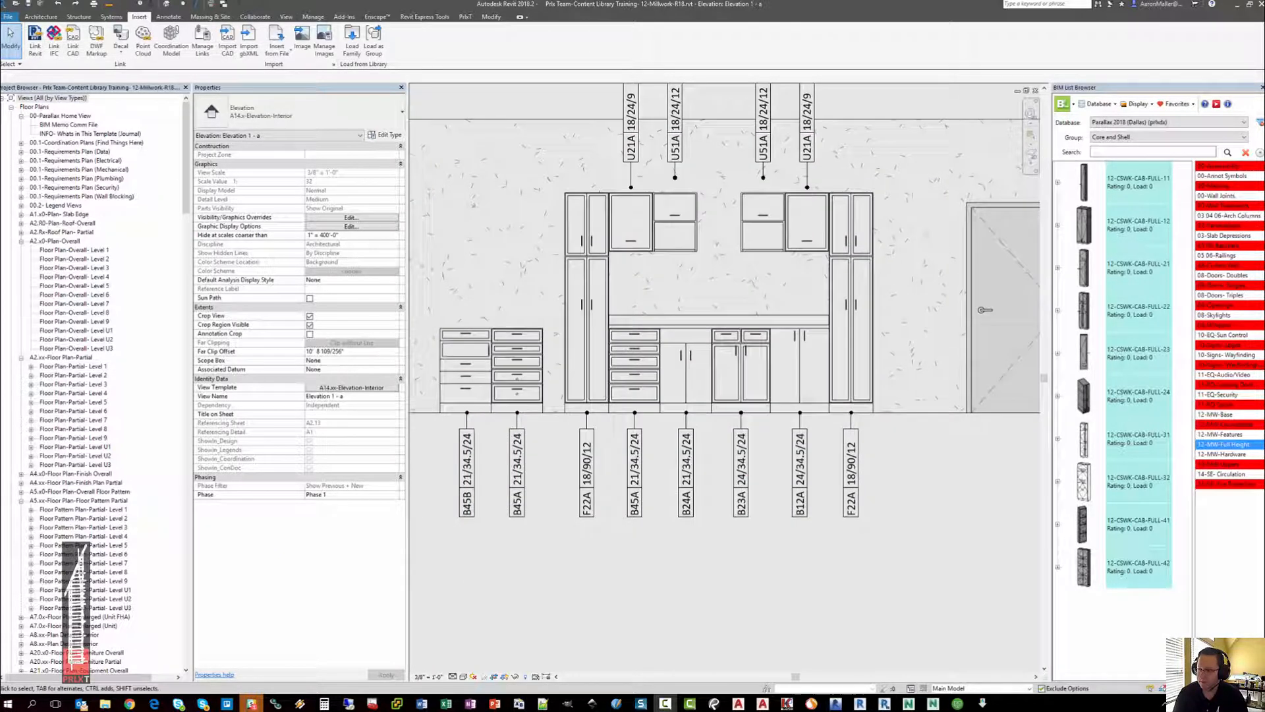
# - Copy the B12A base cabinet to the open wall beside the door and change the copy to type 12-CSWK-CAB-BASE-12HC 36X32.5X24HC
pyautogui.click(803, 349)
pyautogui.keyDown('ctrl'); pyautogui.moveTo(931, 351); pyautogui.dragTo(931, 351); pyautogui.keyUp('ctrl')
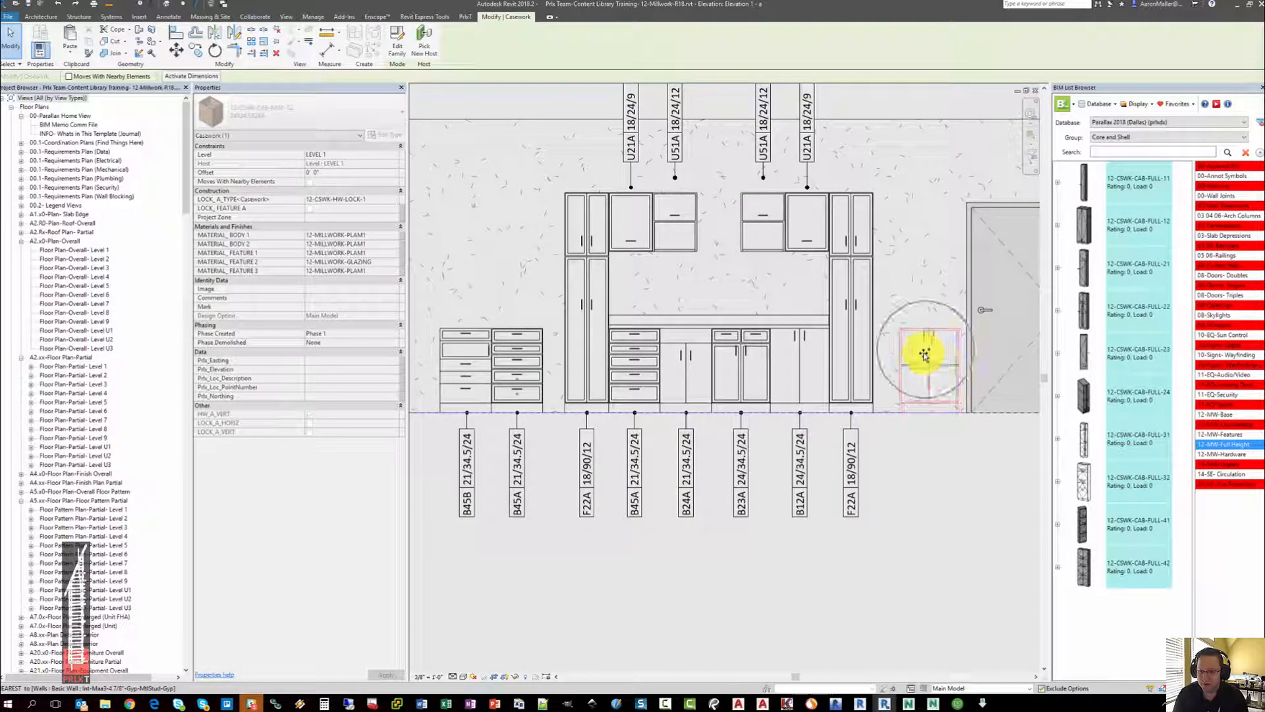
pyautogui.click(285, 109)
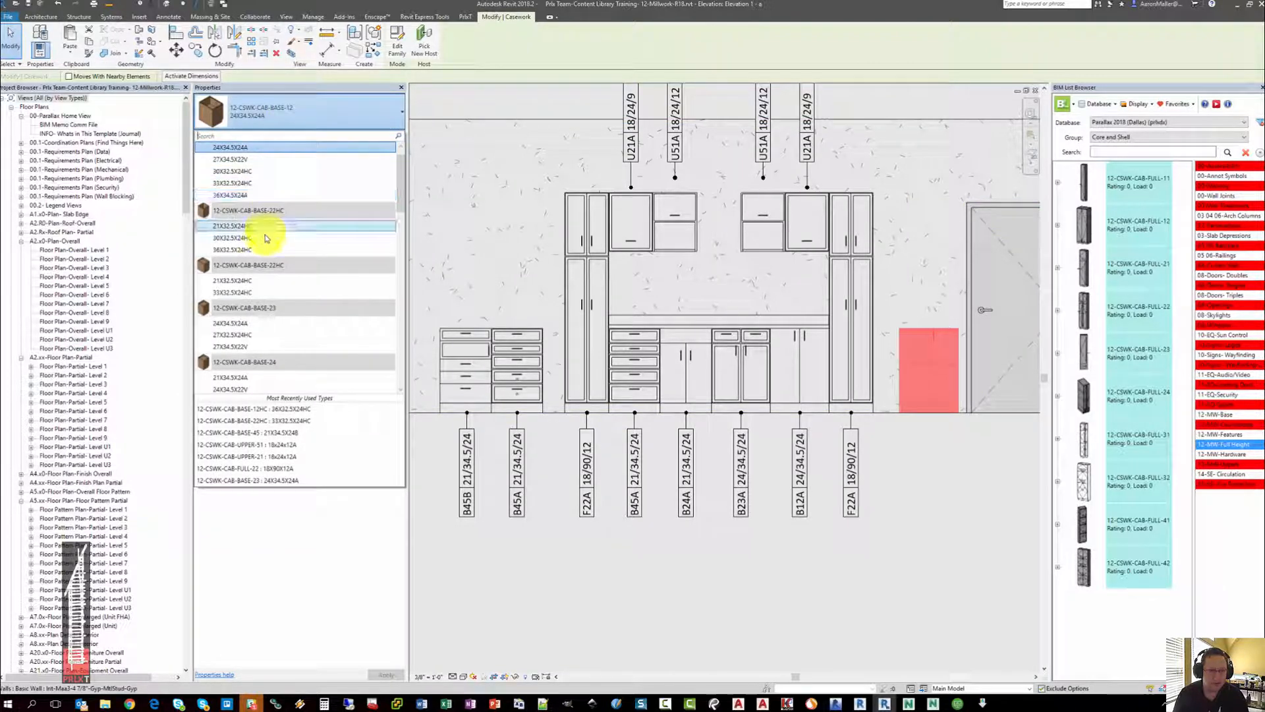
pyautogui.click(245, 250)
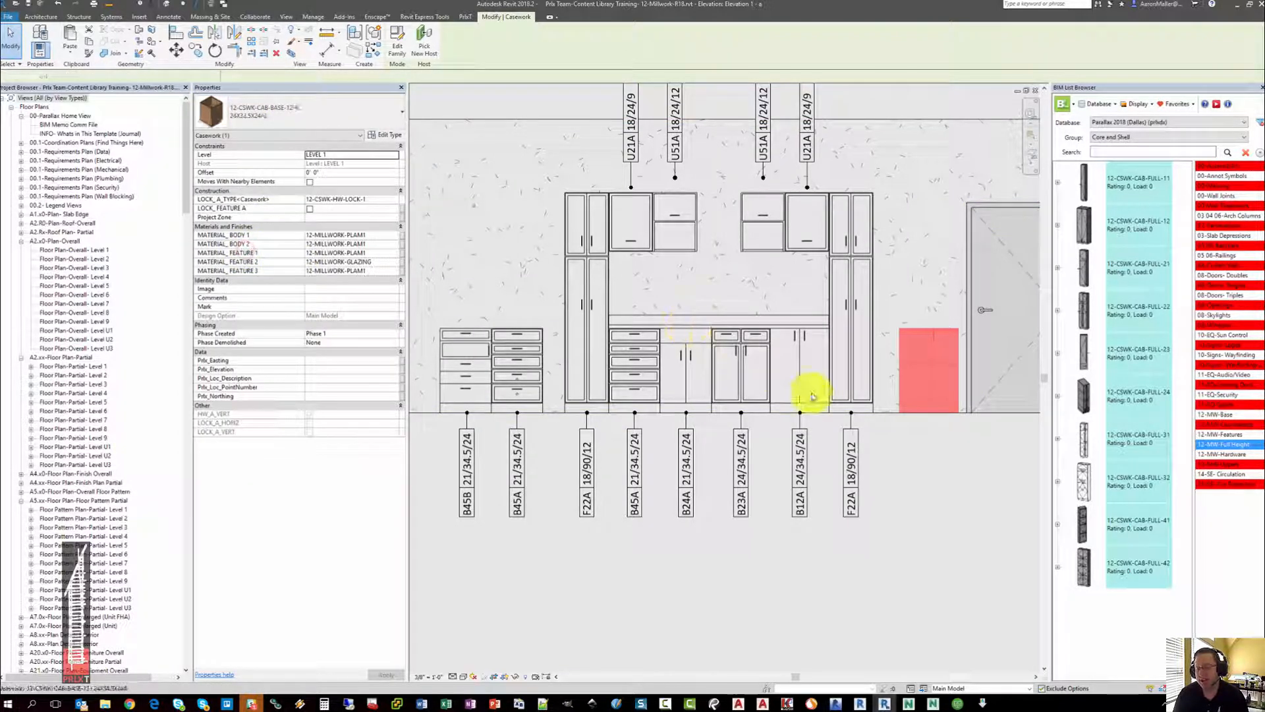
pyautogui.click(887, 465)
pyautogui.moveTo(857, 480); pyautogui.dragTo(779, 470, button='middle')
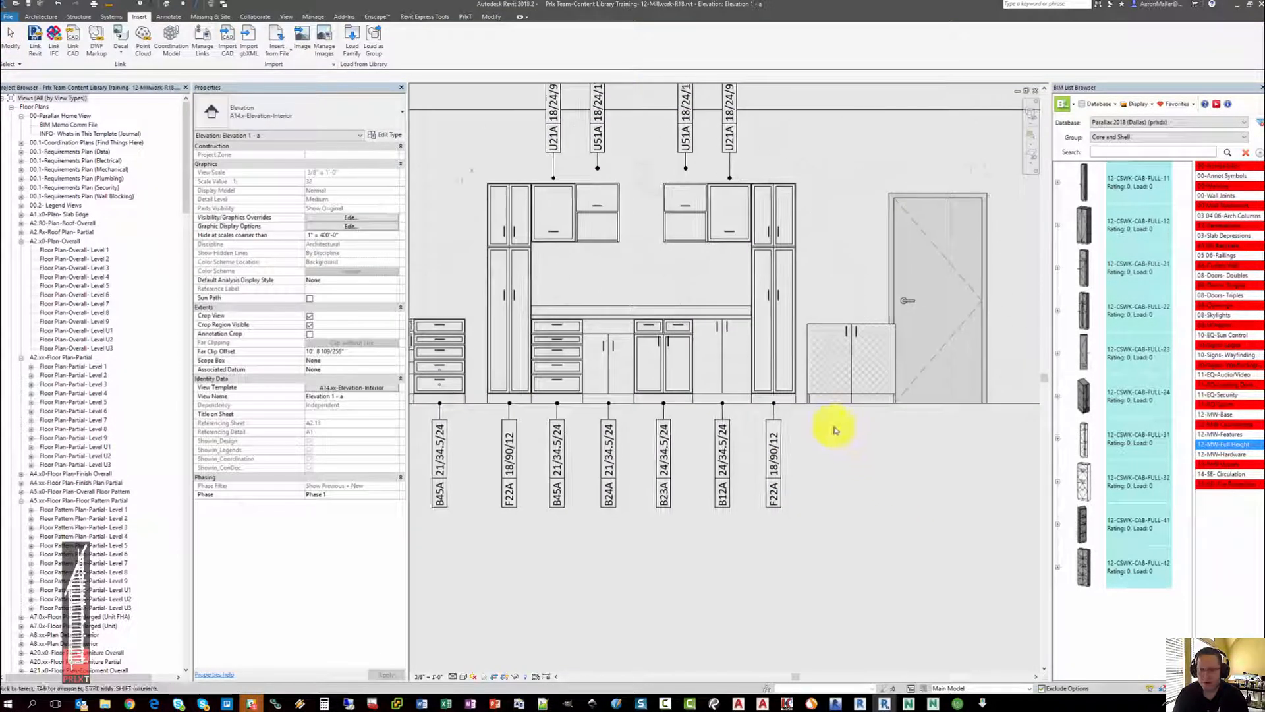
# - Examine the surface pattern override of the CW-CABINETS-BASE HC filter in the A14.xx-Elevation-Interior view template
pyautogui.click(350, 388)
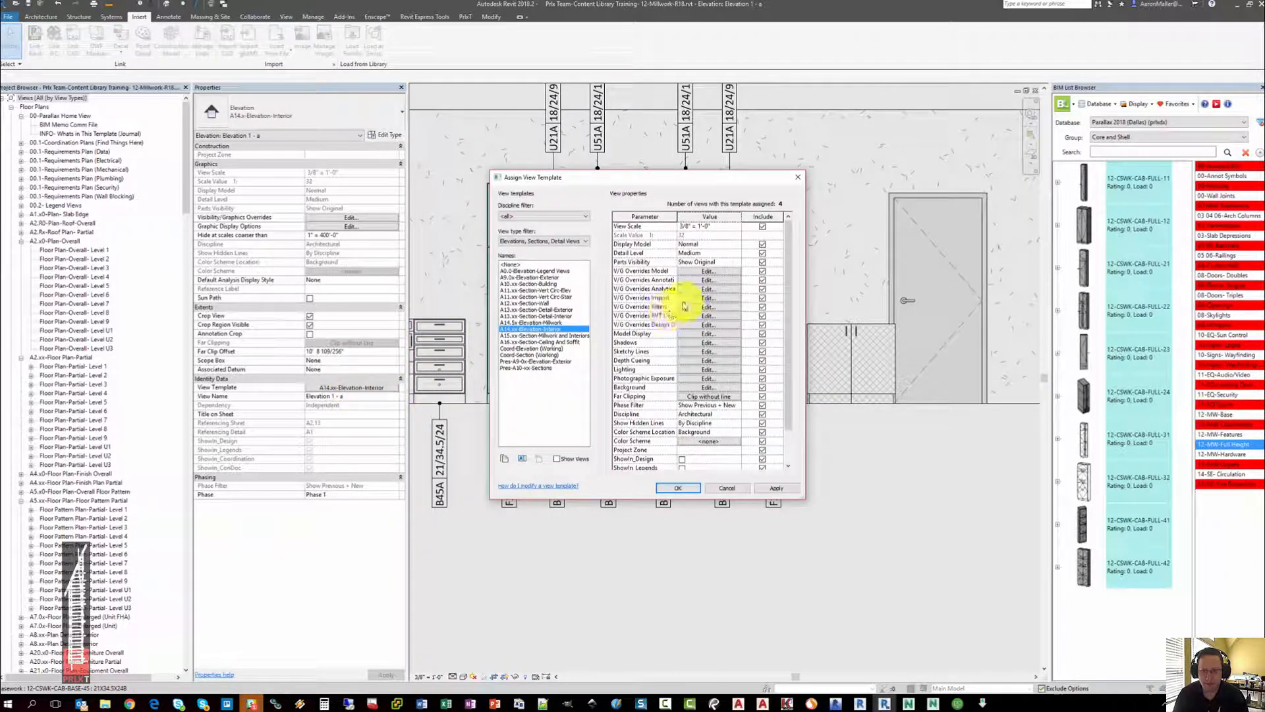
pyautogui.click(708, 307)
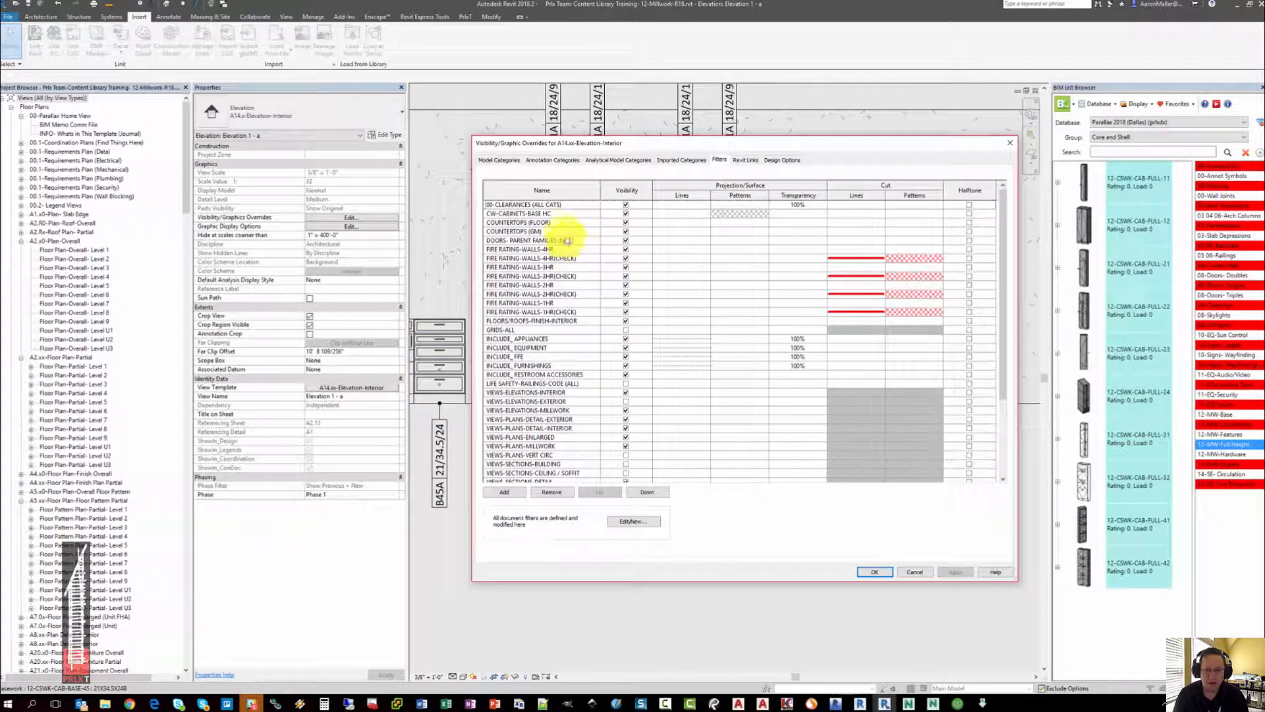
pyautogui.click(553, 214)
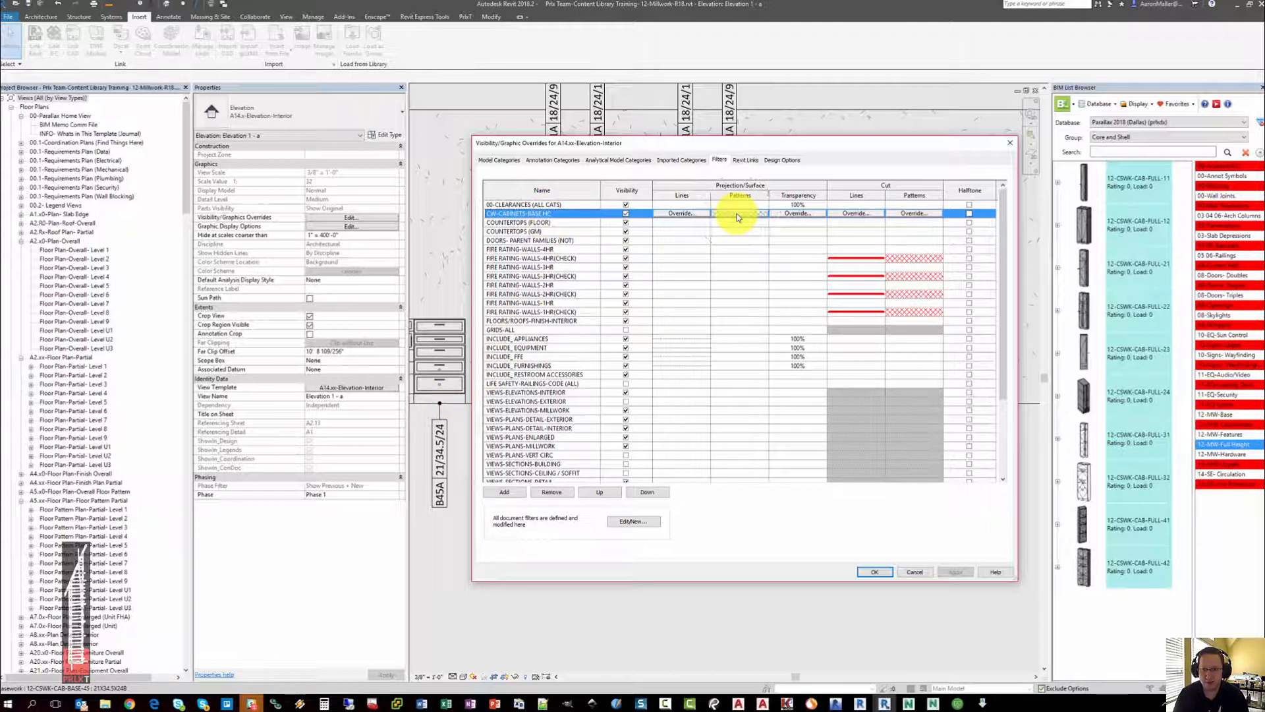
pyautogui.click(875, 572)
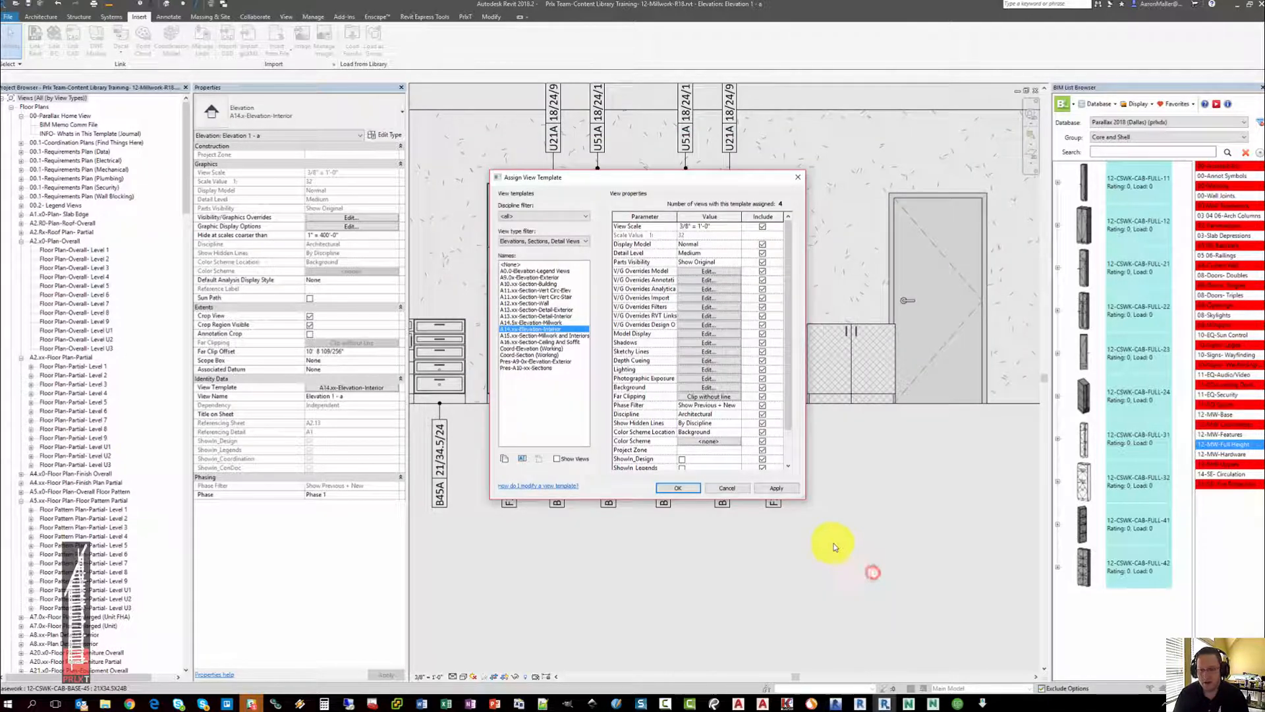
pyautogui.click(674, 488)
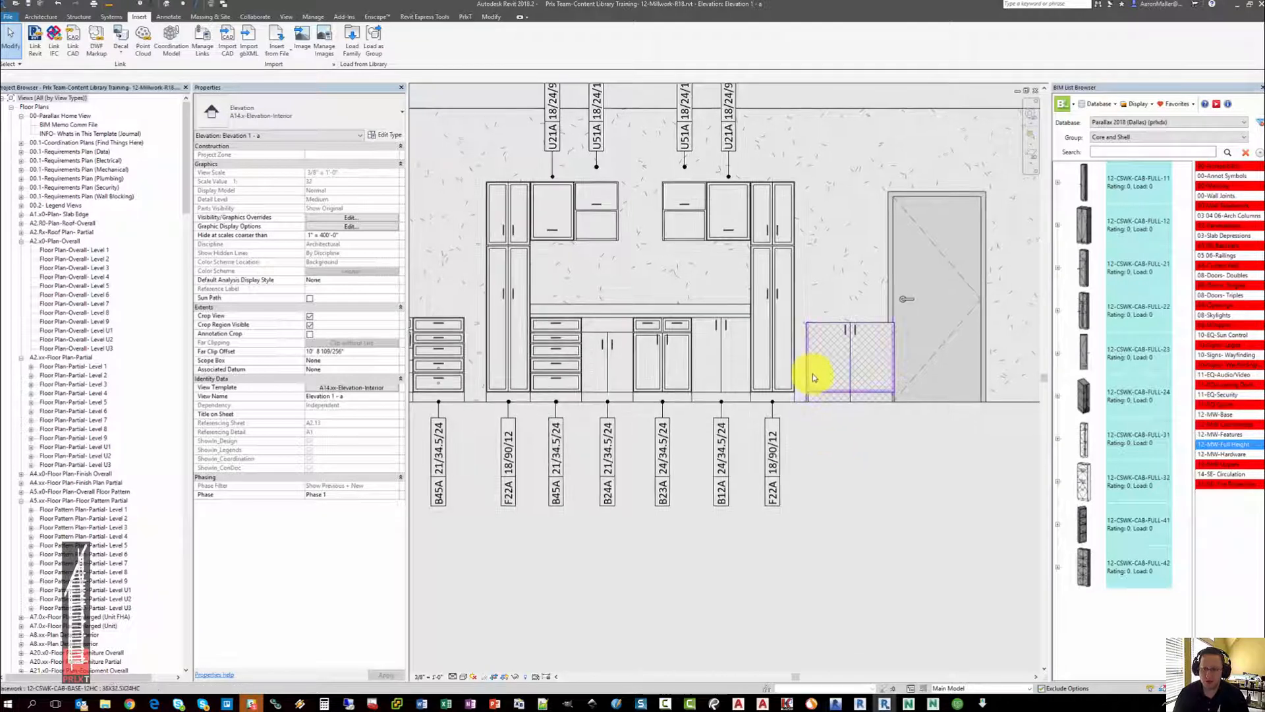
# - Align the side of the copied HC base cabinet with the adjacent side of the F22A full-height cabinet
pyautogui.scroll(3, 812, 373)
pyautogui.press('a')
pyautogui.press('l')
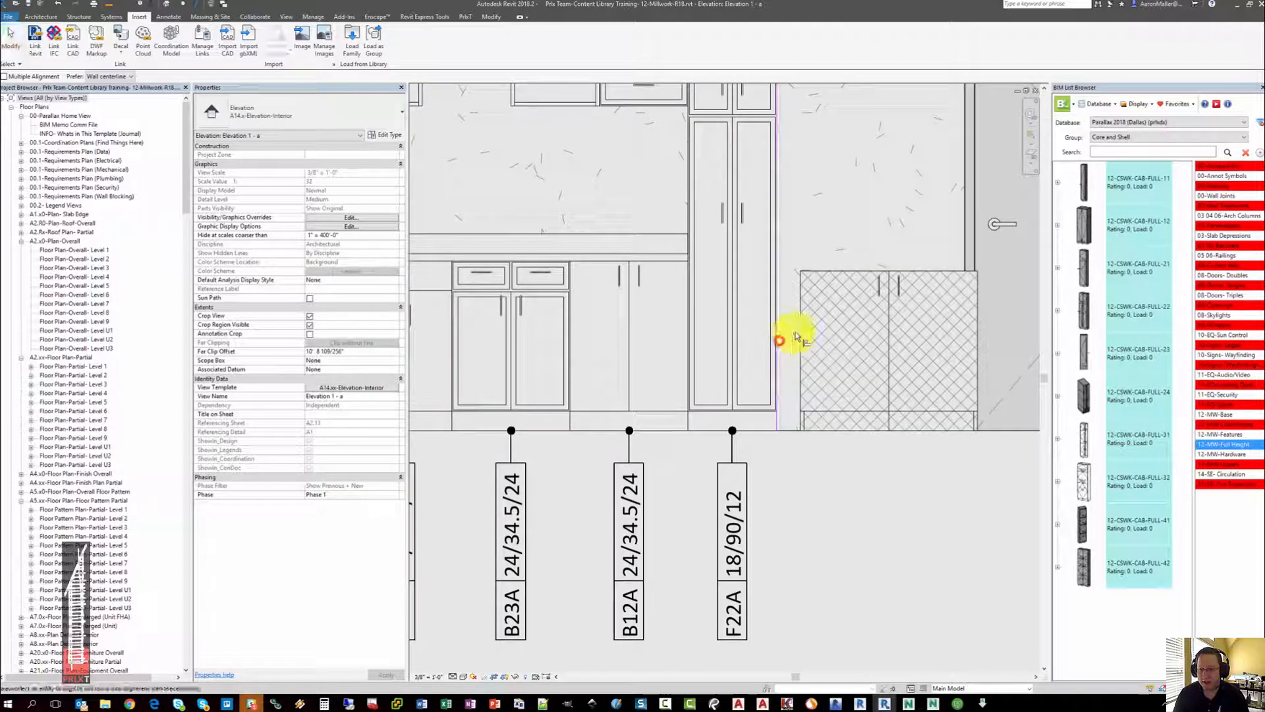
pyautogui.click(783, 336)
pyautogui.click(801, 422)
pyautogui.scroll(-5, 796, 430)
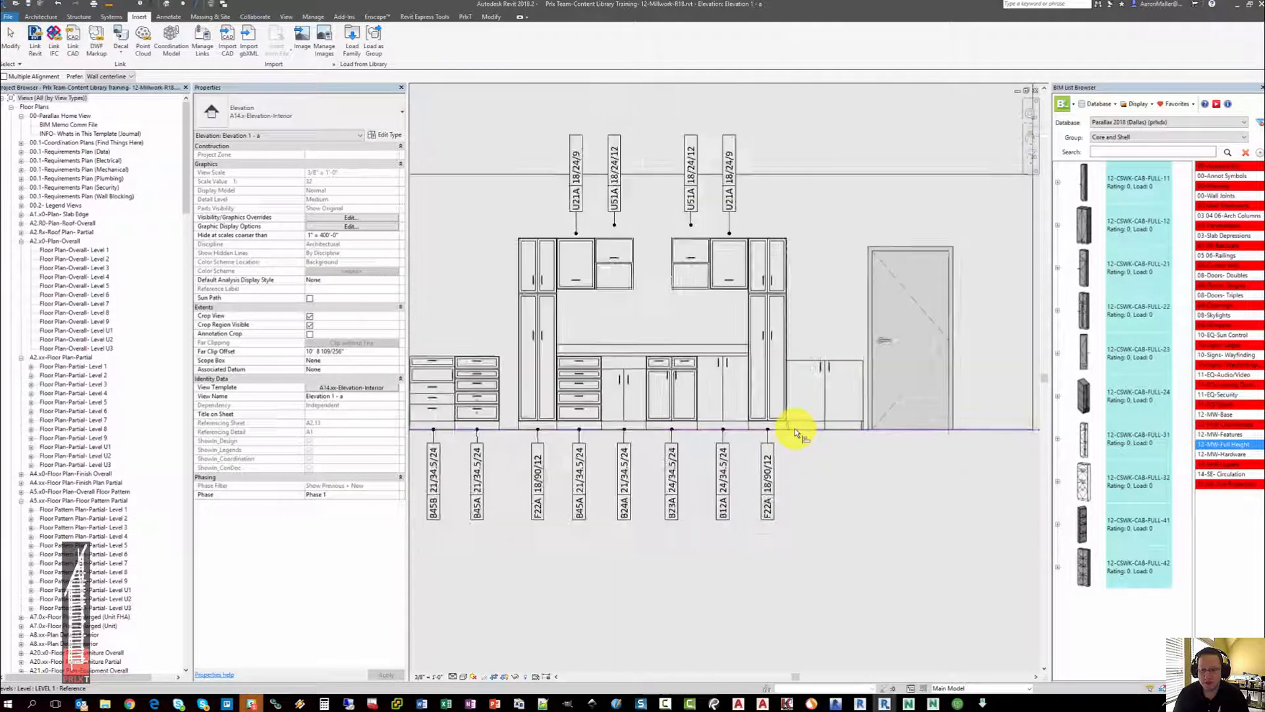
pyautogui.press('Escape')
pyautogui.press('Escape')
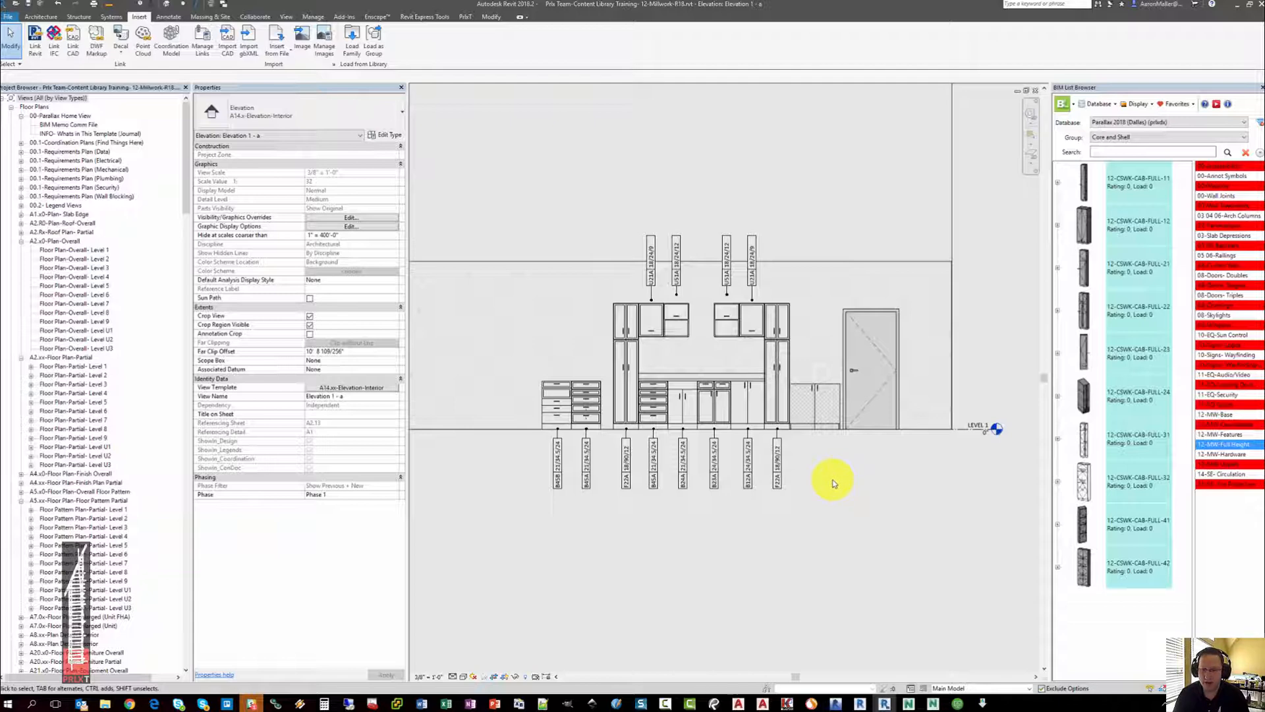
# - Try type 12-CSWK-CAB-BASE-12HC 21X32.5X24HC on the HC base cabinet beside the door
pyautogui.click(824, 404)
pyautogui.scroll(3, 825, 404)
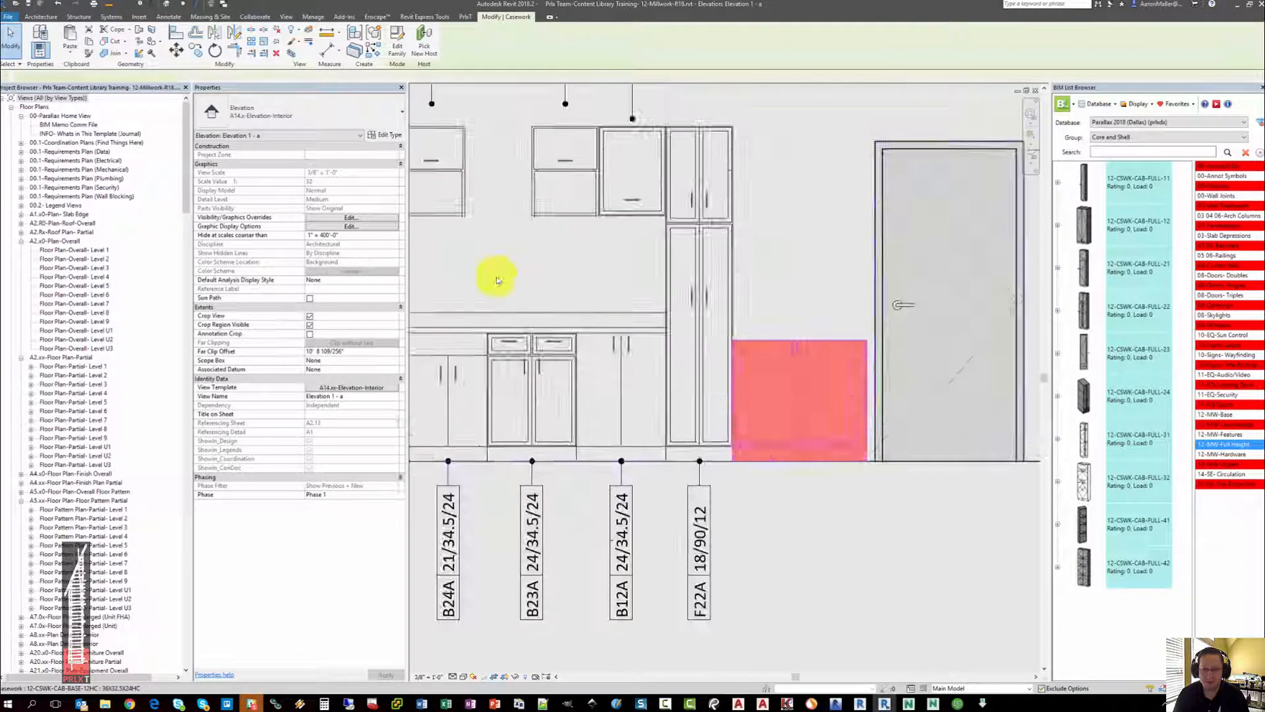
pyautogui.click(292, 116)
pyautogui.click(254, 175)
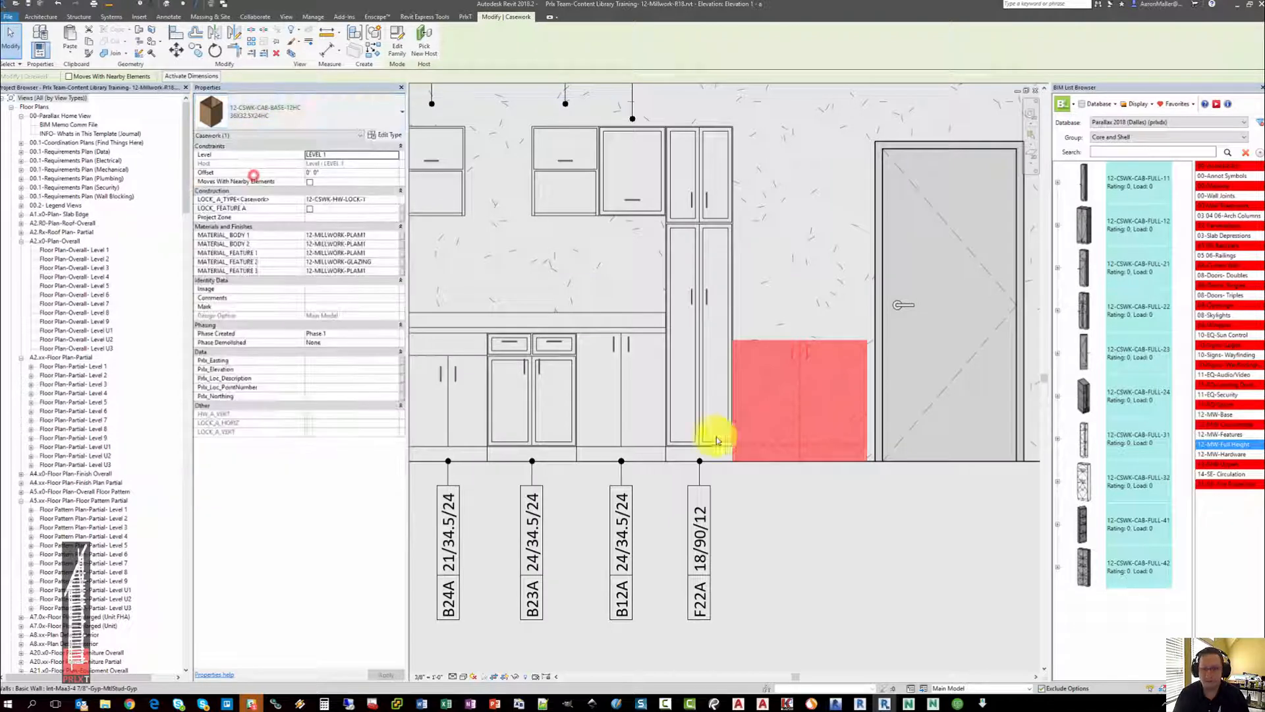
pyautogui.click(816, 492)
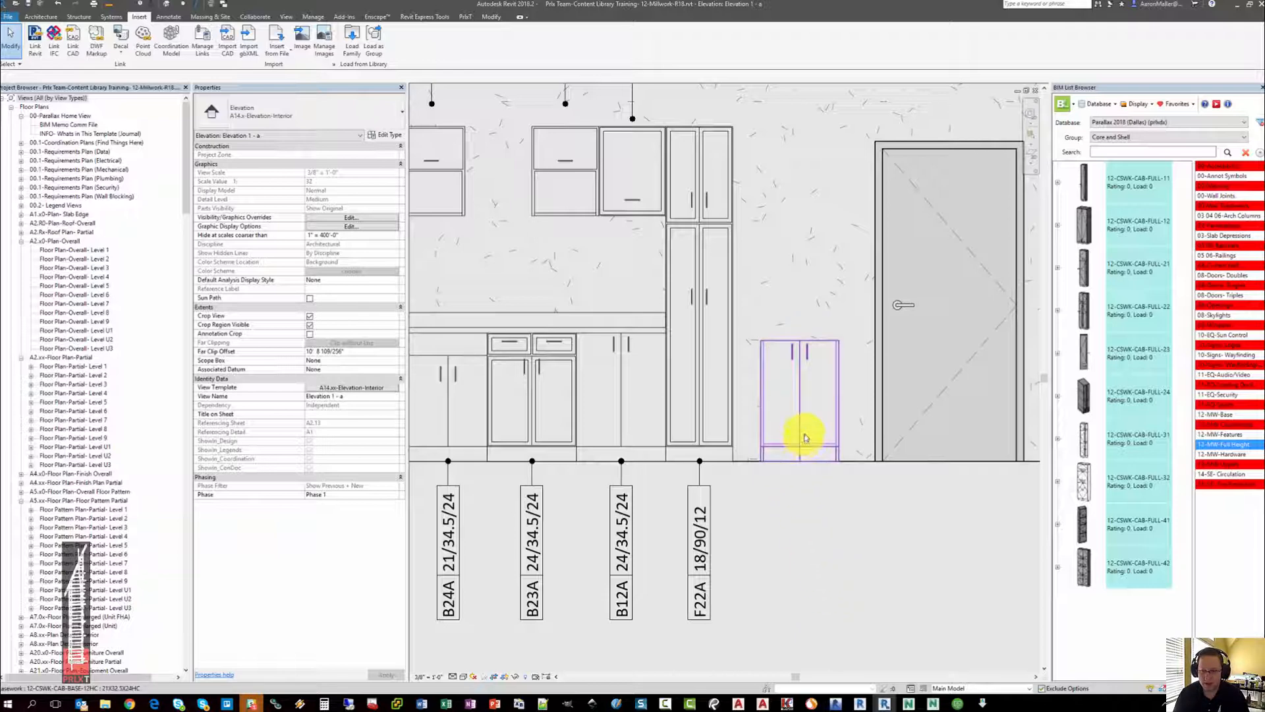
# - Undo the last type change of the HC base cabinet
pyautogui.hotkey('ctrl', 'z')
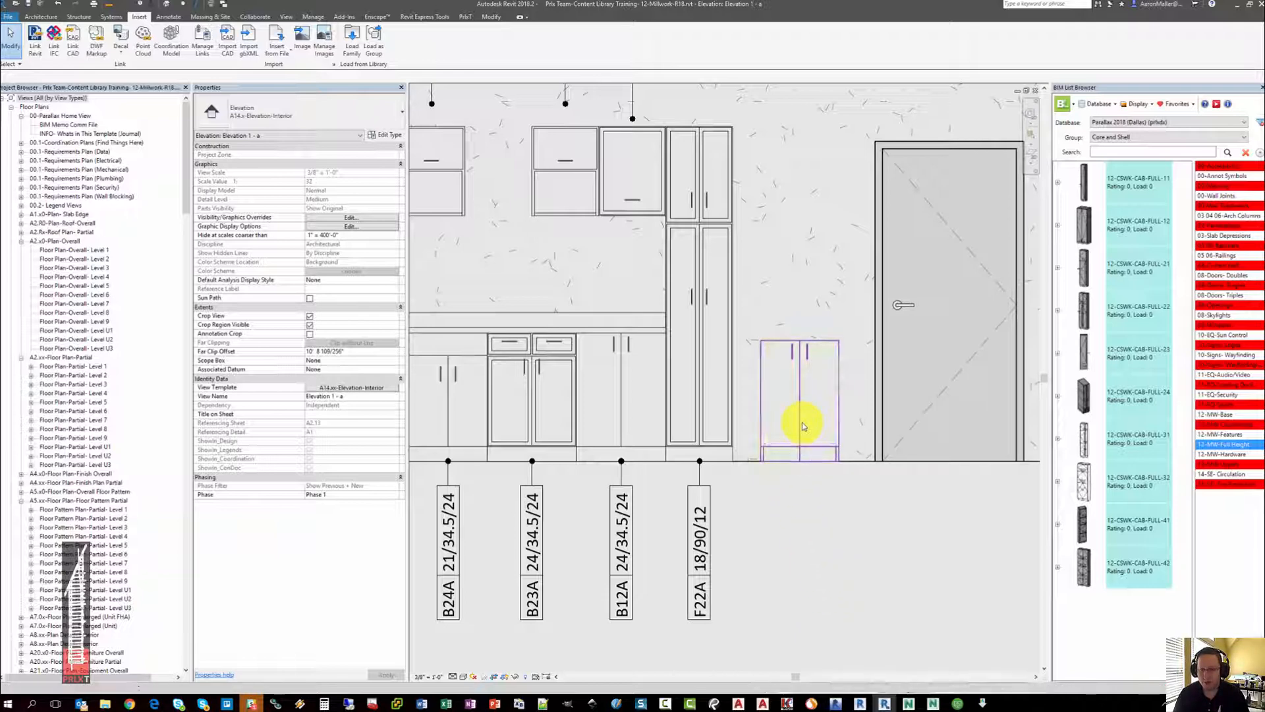
pyautogui.scroll(-5, 806, 438)
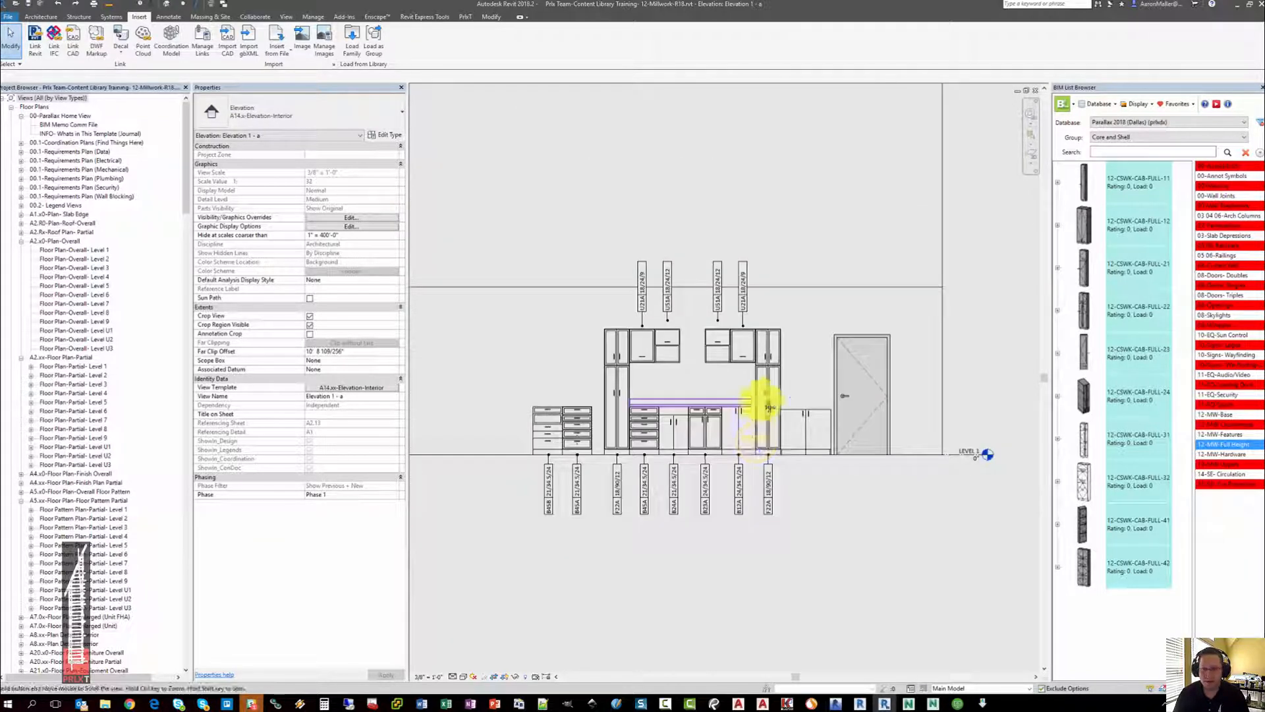
pyautogui.scroll(-2, 784, 393)
pyautogui.moveTo(780, 452); pyautogui.dragTo(783, 477, button='middle')
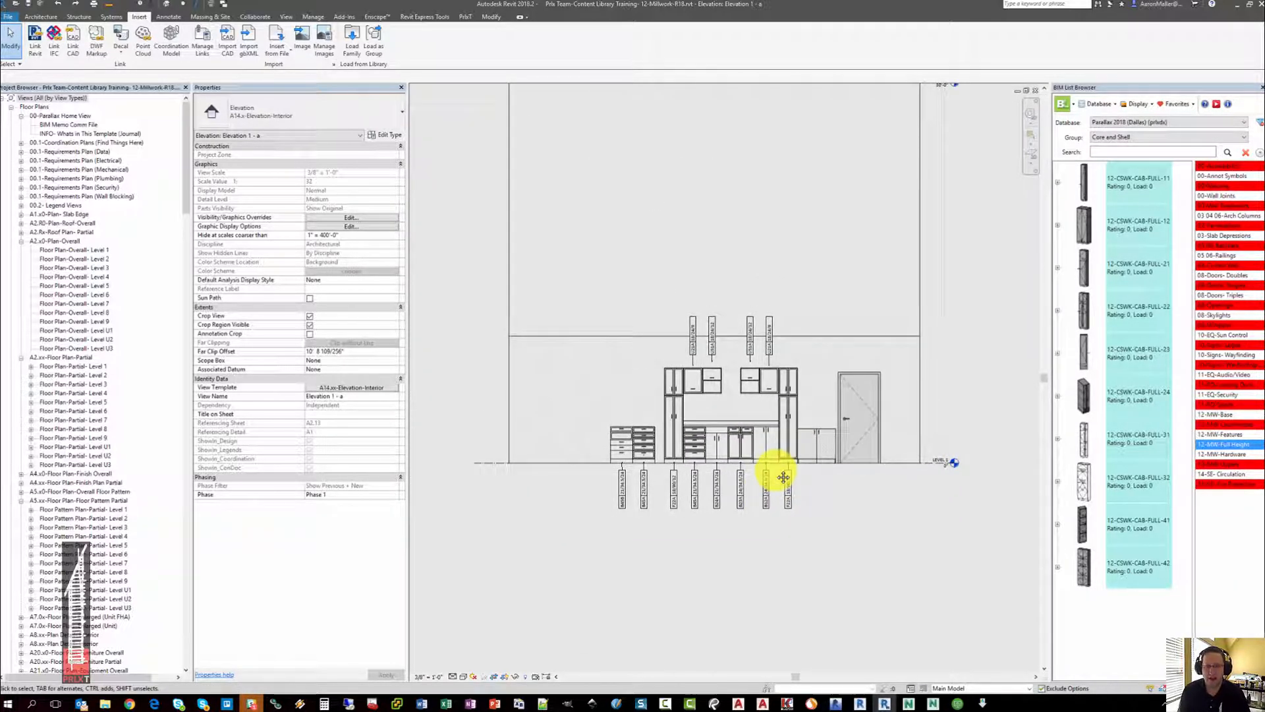